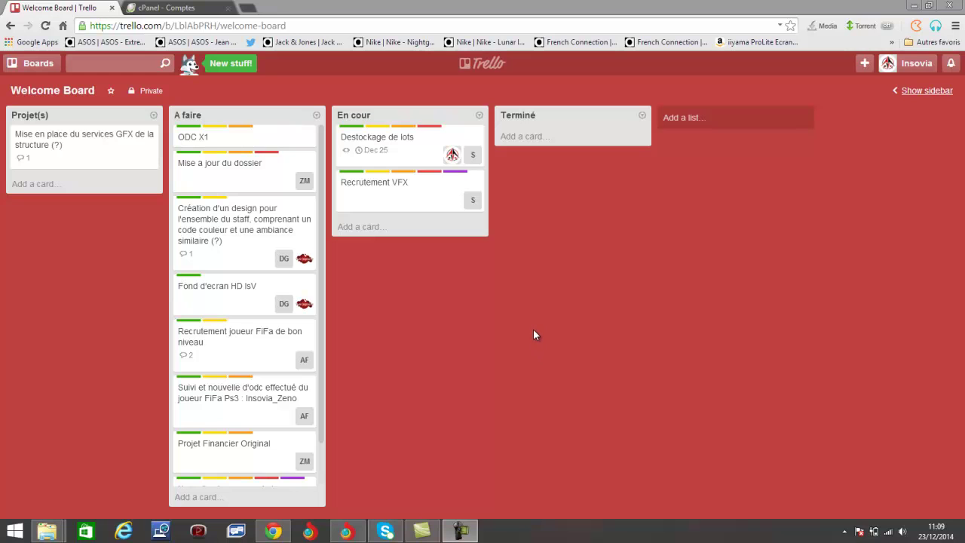
Log out of the current Trello account from the account menu
left_click(184, 24)
left_click(185, 25)
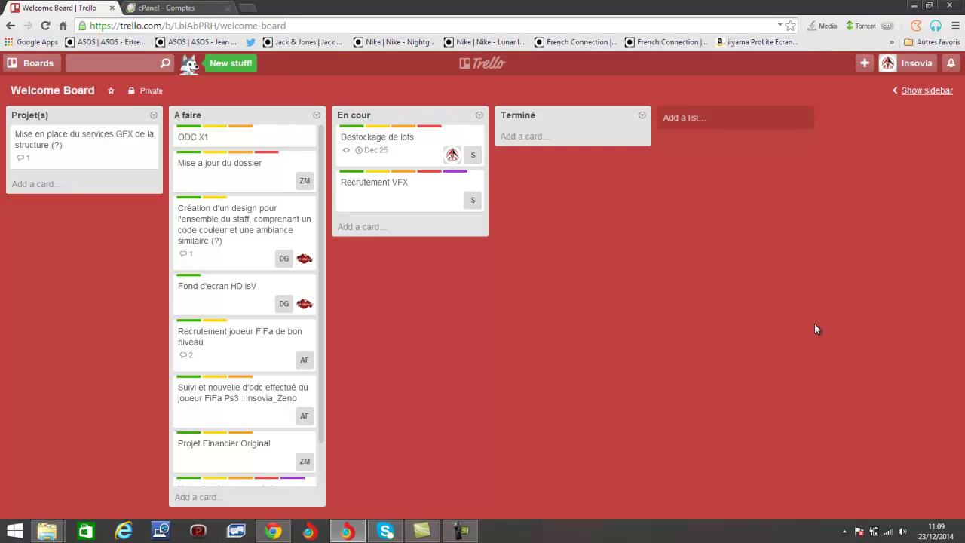
left_click(266, 29)
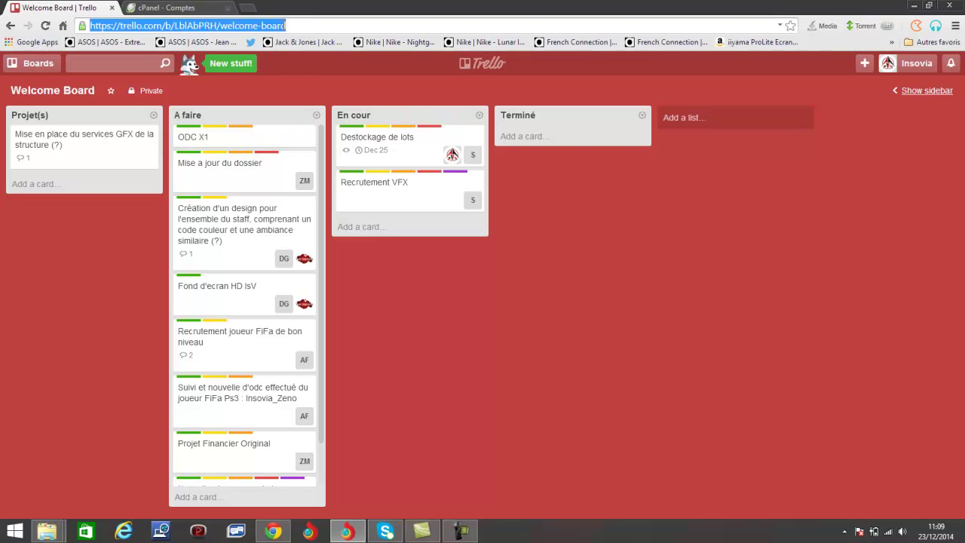
left_click(285, 29)
scroll(275, 445, "down", 1)
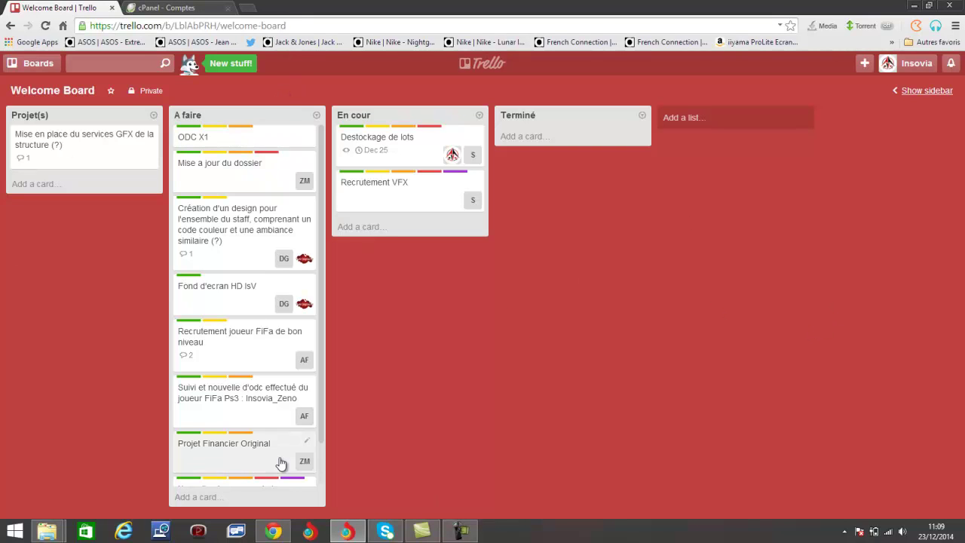
scroll(262, 396, "up", 1)
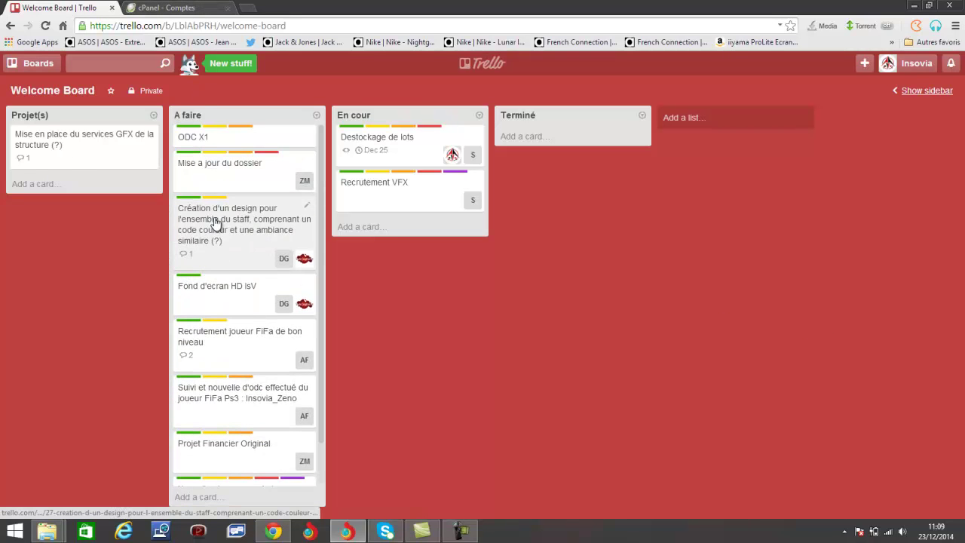
left_click(917, 67)
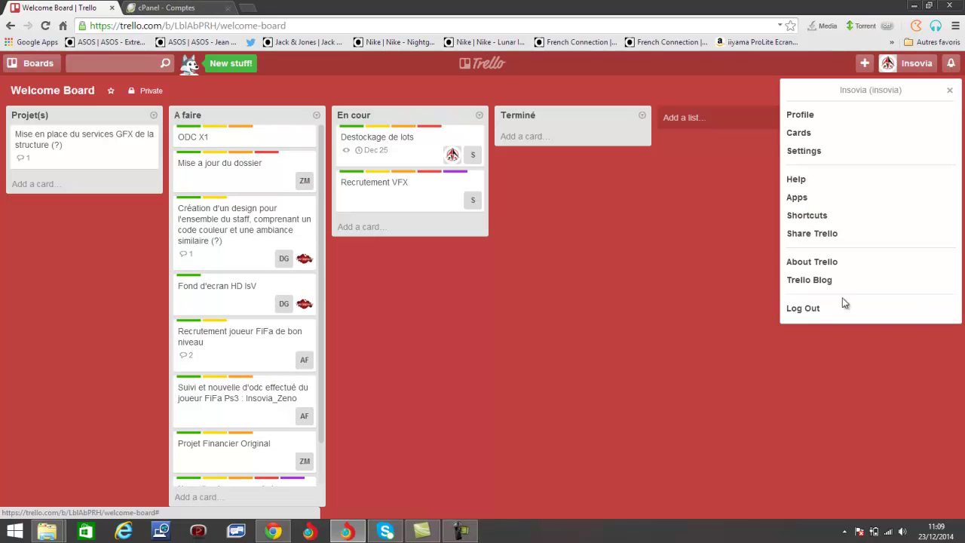
left_click(847, 312)
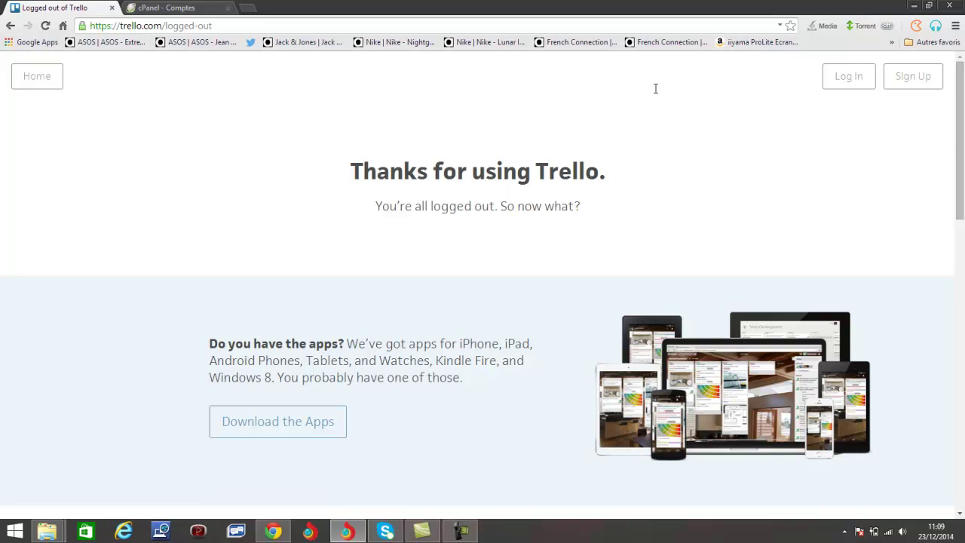
scroll(825, 121, "down", 8)
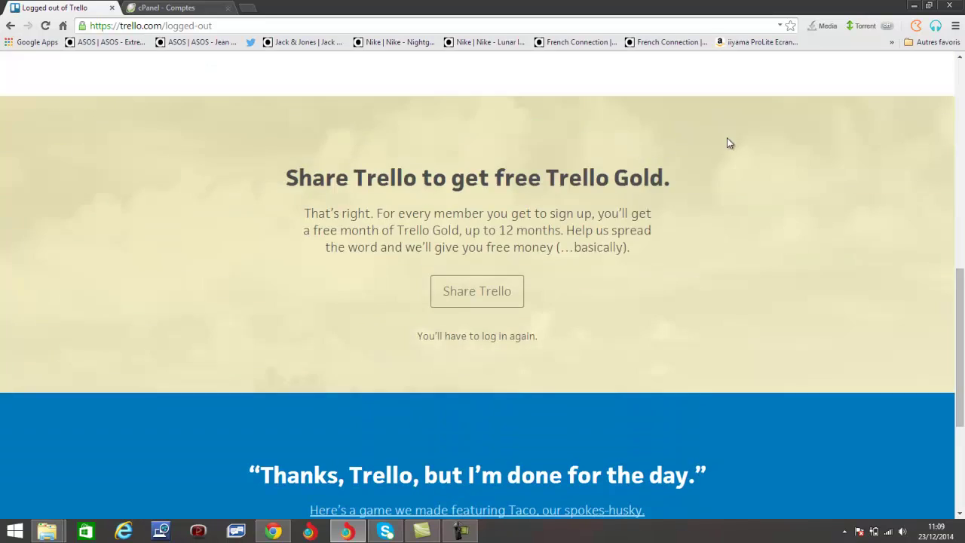
scroll(727, 144, "up", 10)
Trim the logged-out address back to trello.com to load the Trello home page
left_click_drag(213, 26, 165, 26)
key("BackSpace")
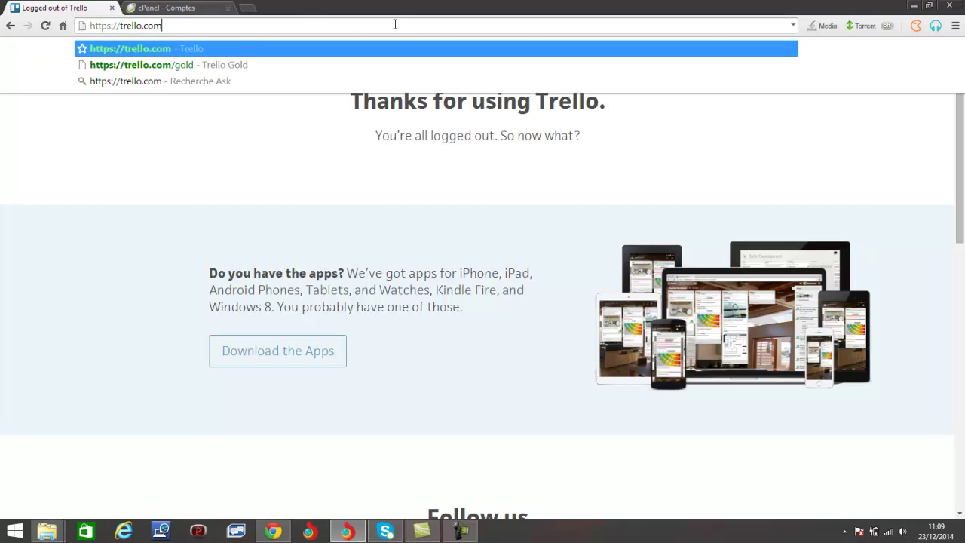
key("Return")
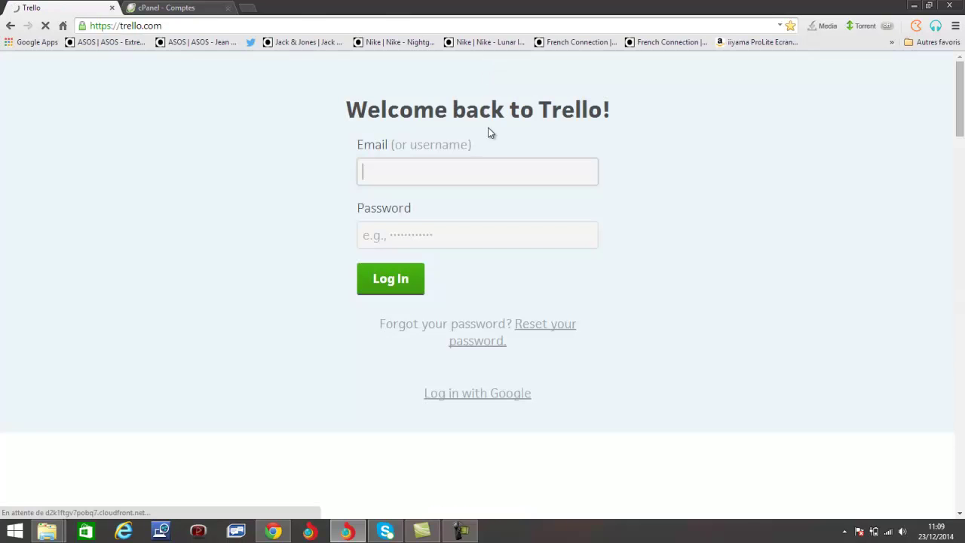
scroll(487, 139, "down", 2)
scroll(486, 140, "up", 2)
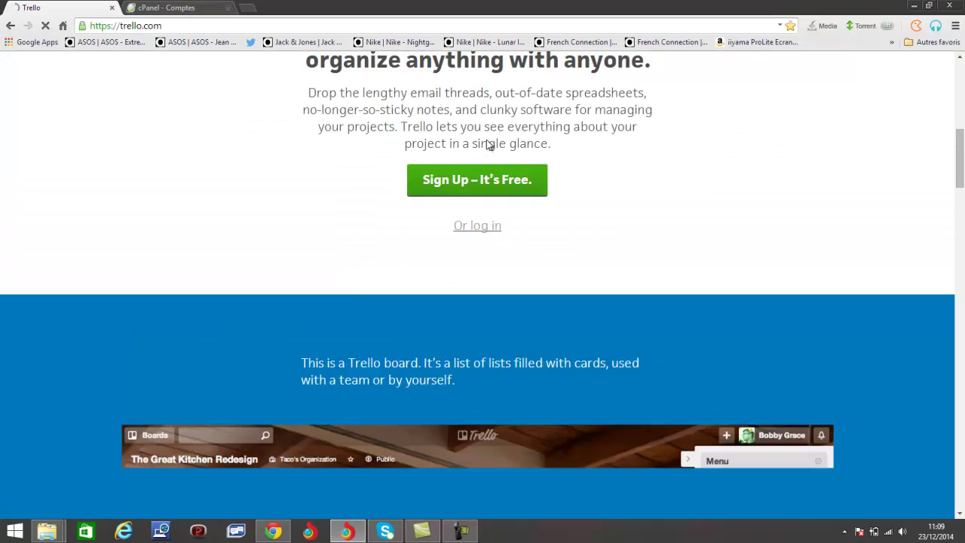
scroll(487, 142, "up", 1)
scroll(483, 240, "up", 3)
left_click(502, 419)
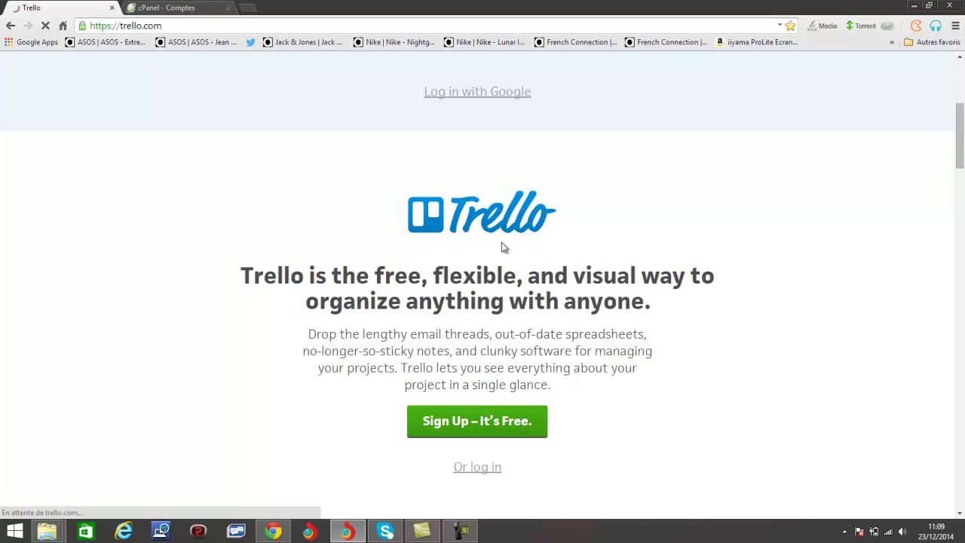
Create a Trello account named Test with the test e-mail address and a password
left_click(446, 203)
type("Test")
left_click(451, 270)
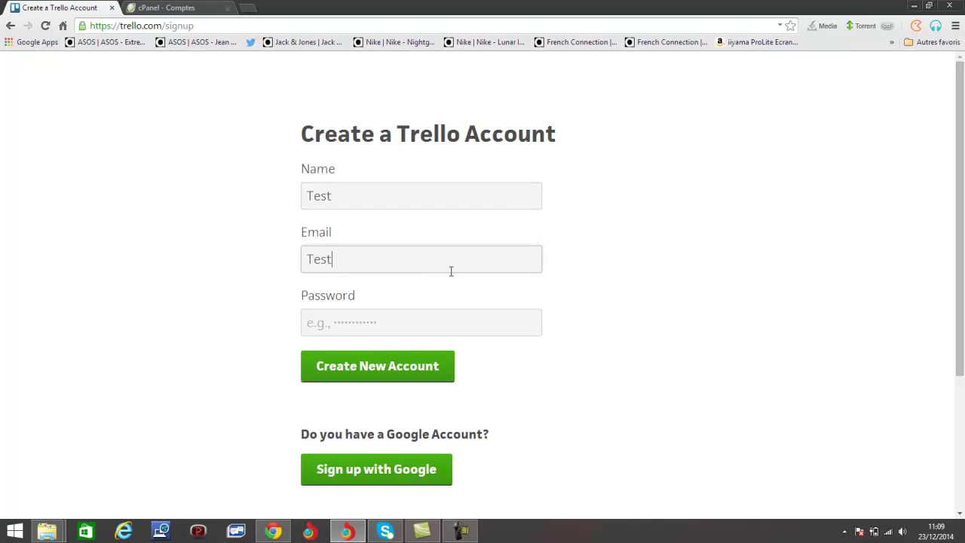
left_click(435, 320)
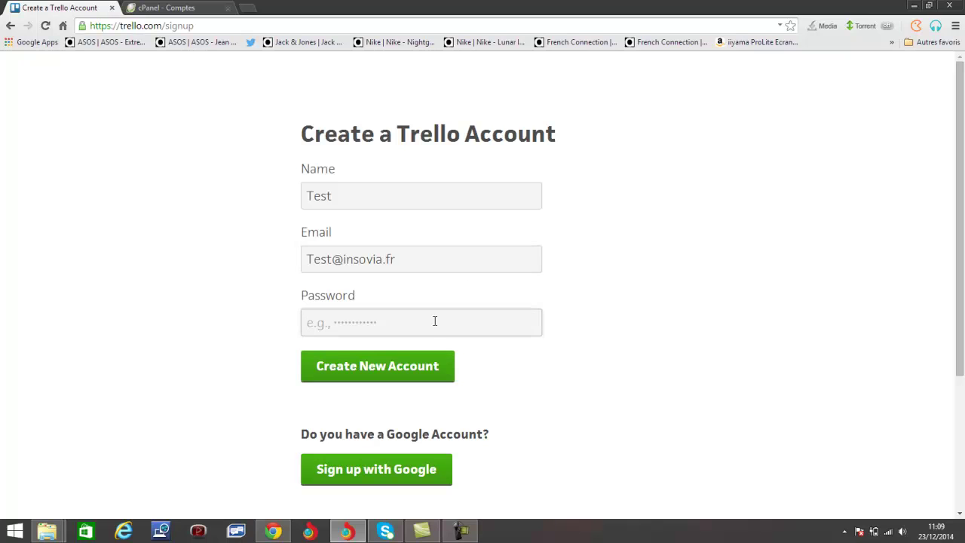
type("•••••••••")
left_click(407, 371)
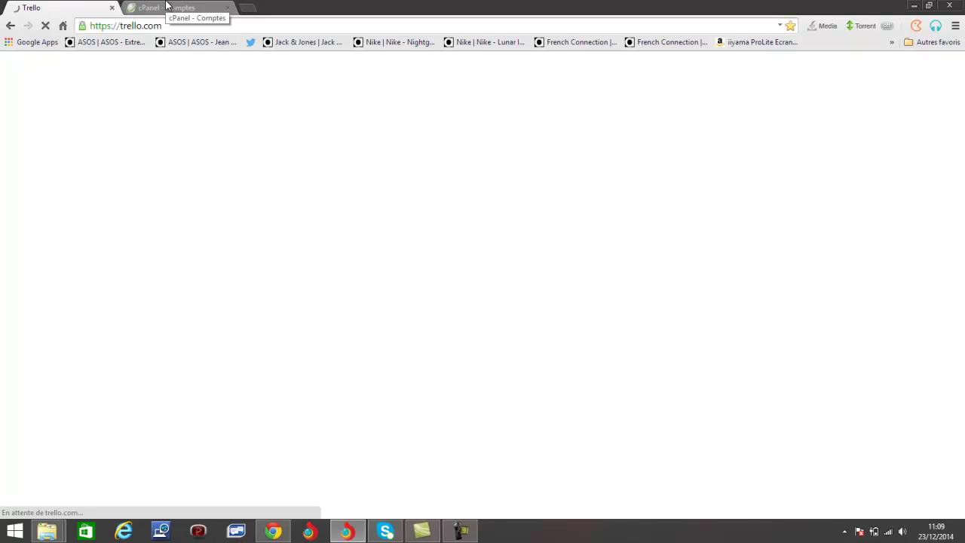
Open the test mailbox's webmail from page 2 of the cPanel e-mail accounts
left_click(167, 7)
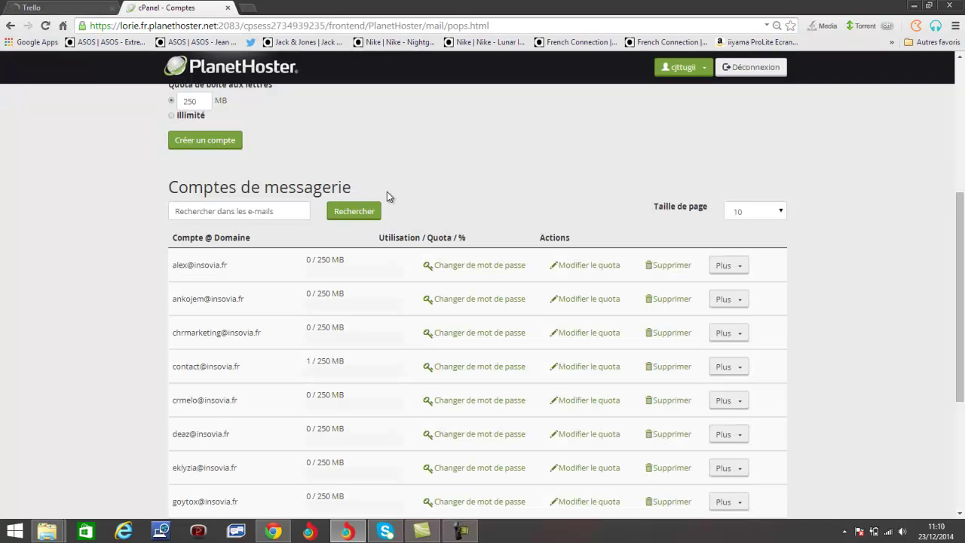
scroll(381, 200, "down", 3)
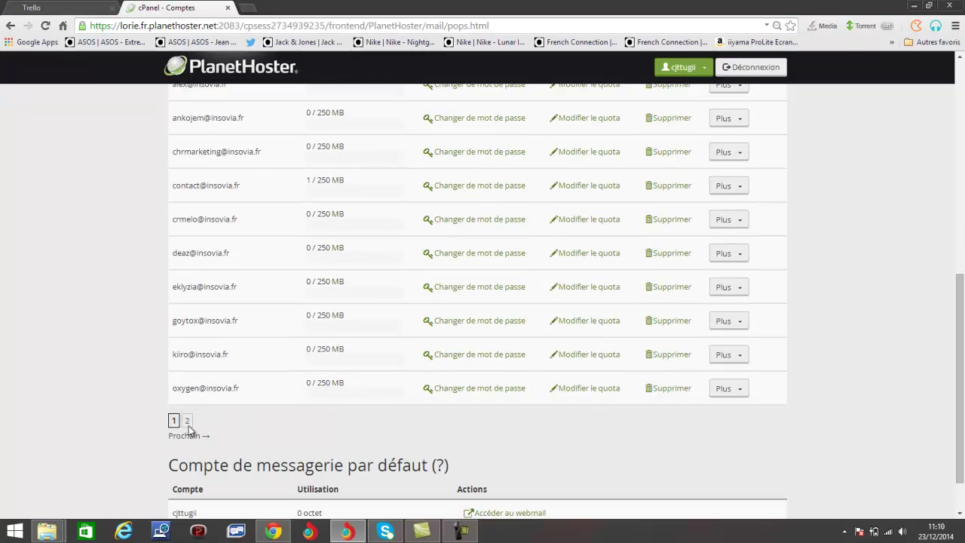
left_click(187, 420)
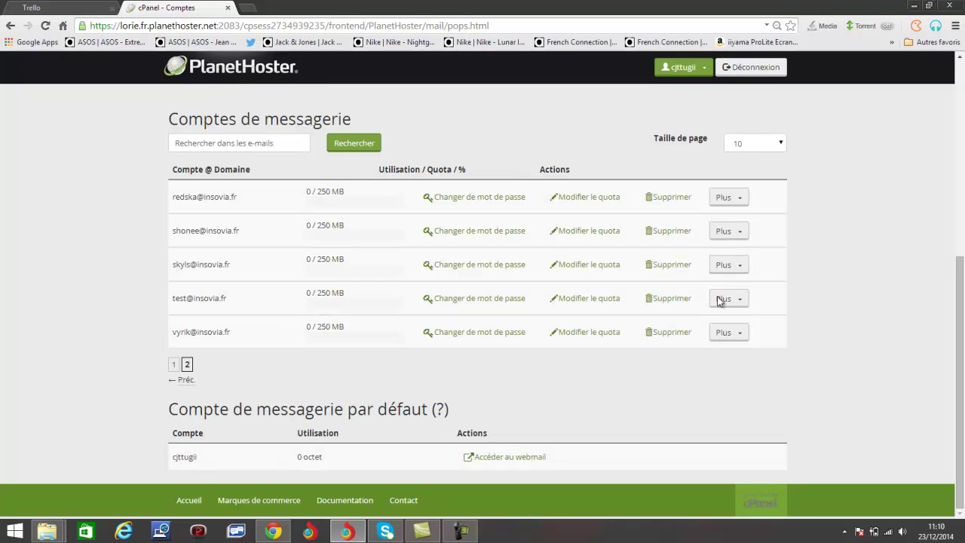
left_click(728, 302)
left_click(760, 319)
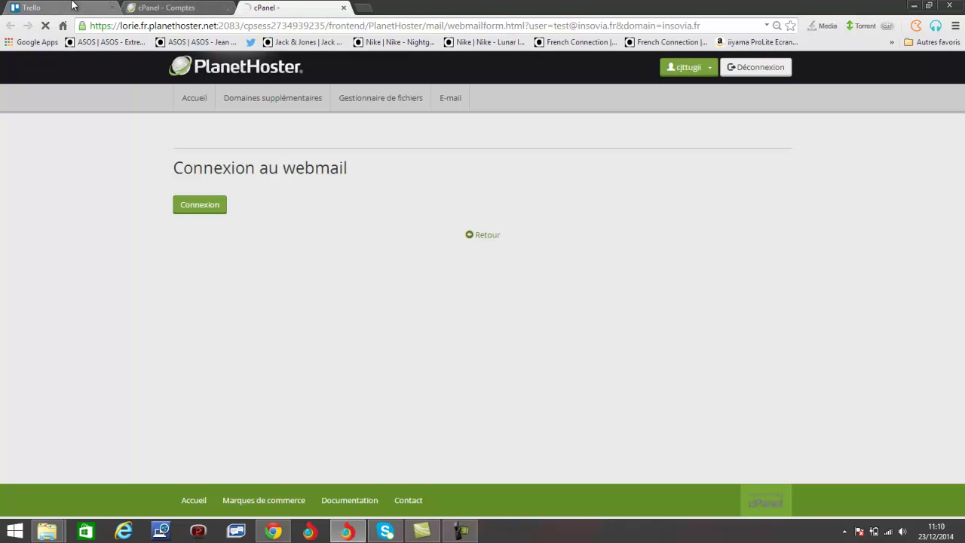
left_click(73, 5)
left_click(249, 7)
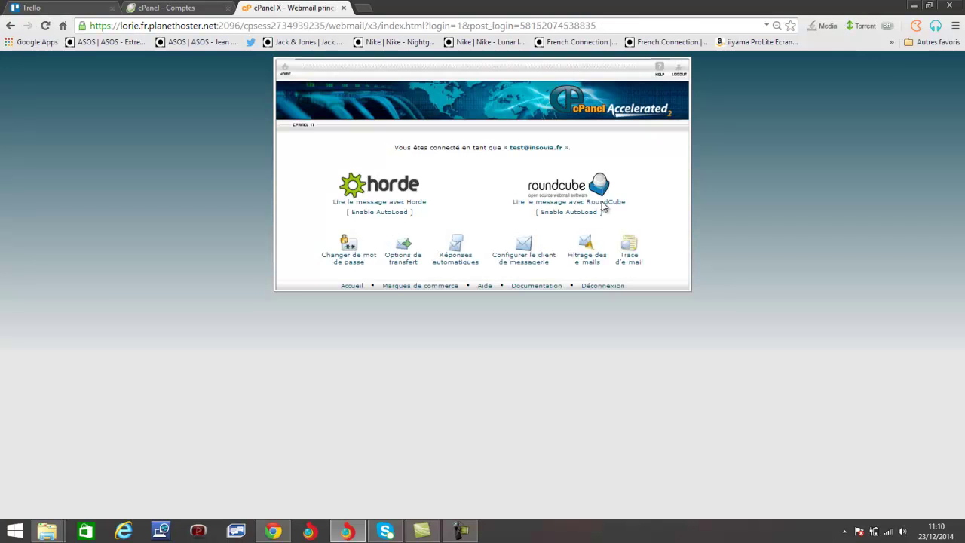
Open the Trello Account Confirmation e-mail in Roundcube and follow its Verify Address link
left_click(582, 202)
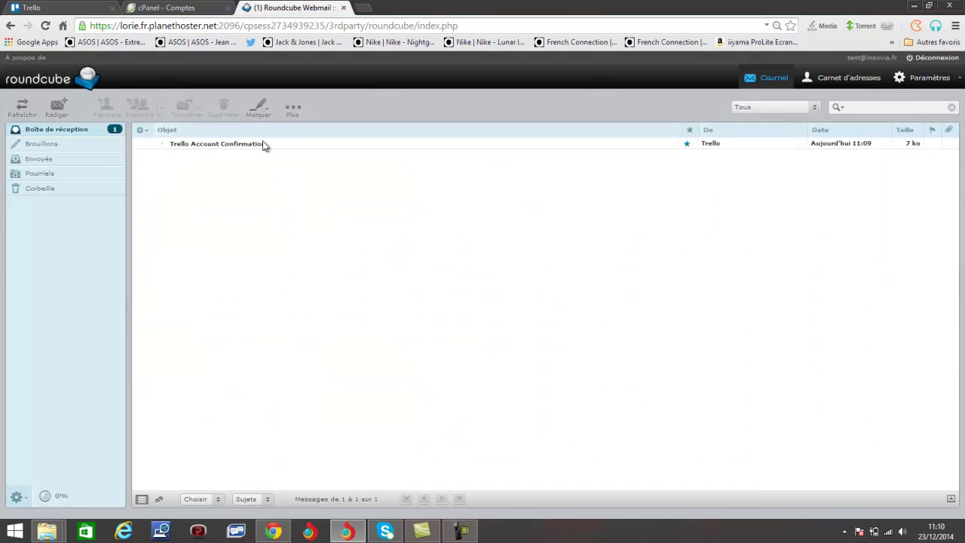
left_click(46, 7)
left_click(281, 6)
double_click(312, 148)
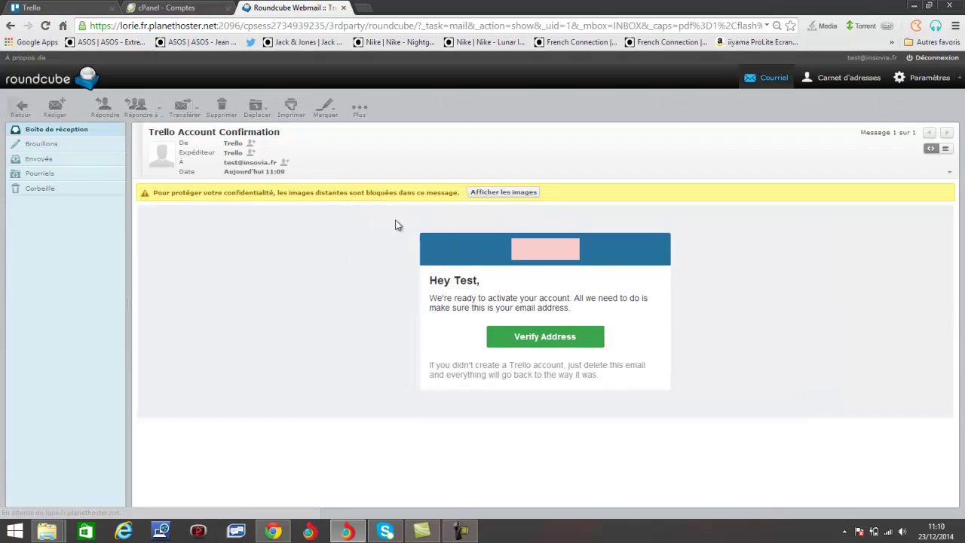
left_click(544, 337)
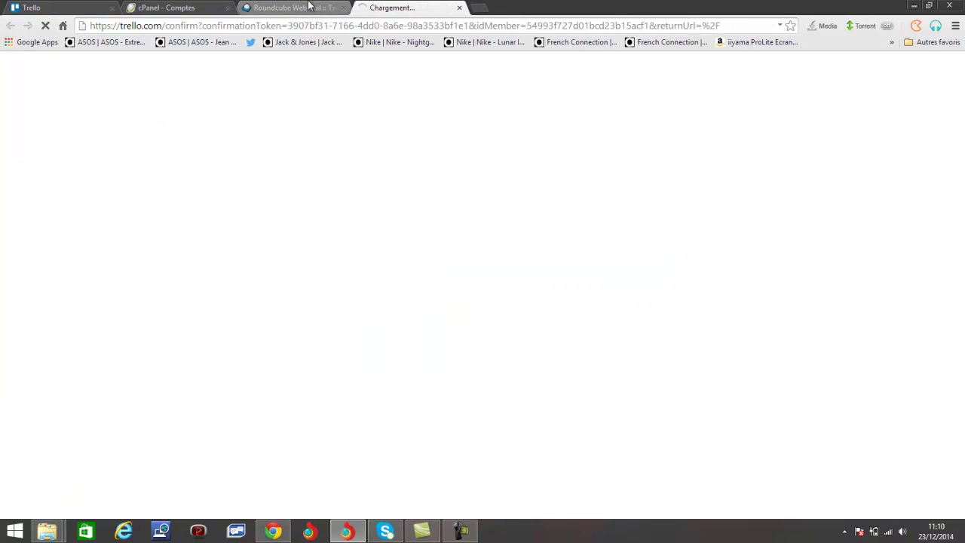
Switch to the newly verified Trello tab and close the old Trello tab
left_click(60, 8)
left_click(381, 7)
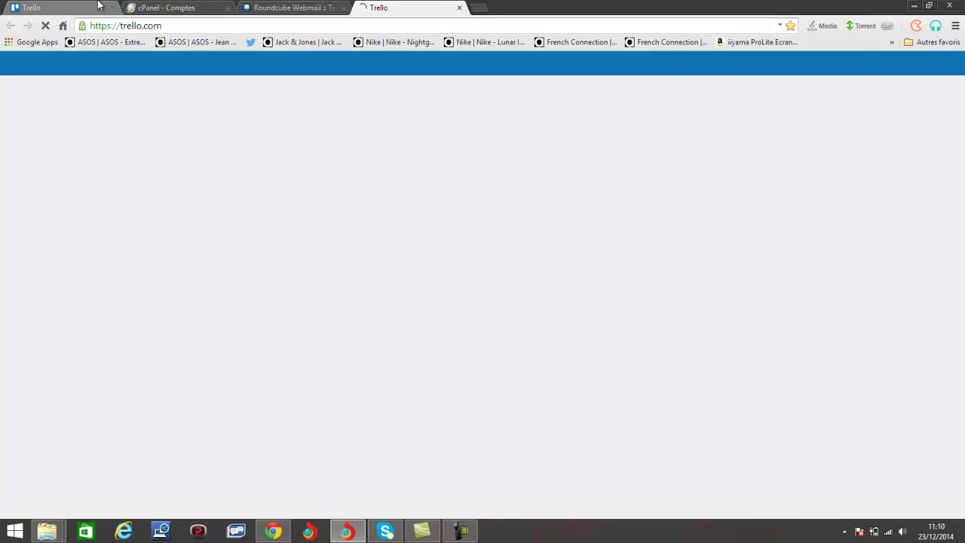
left_click(98, 6)
left_click(417, 8)
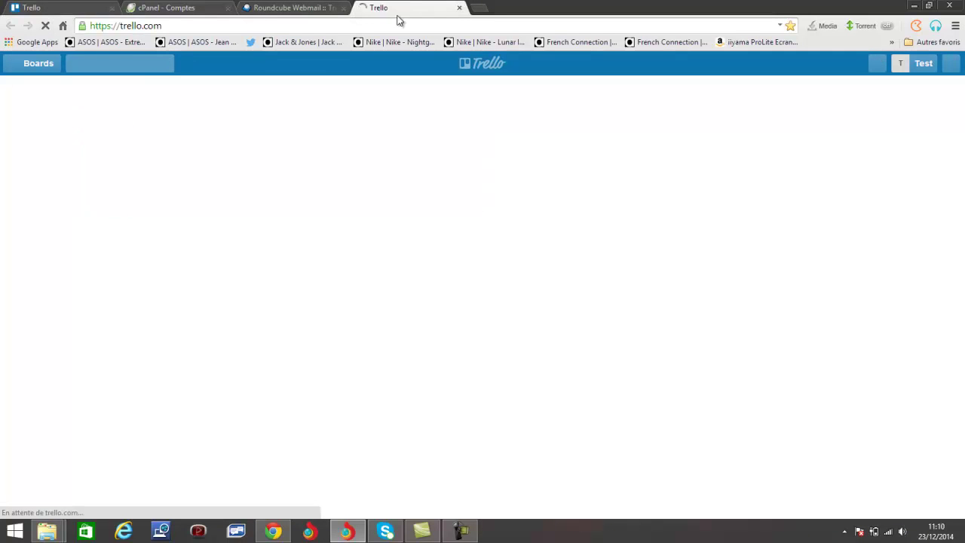
left_click(112, 8)
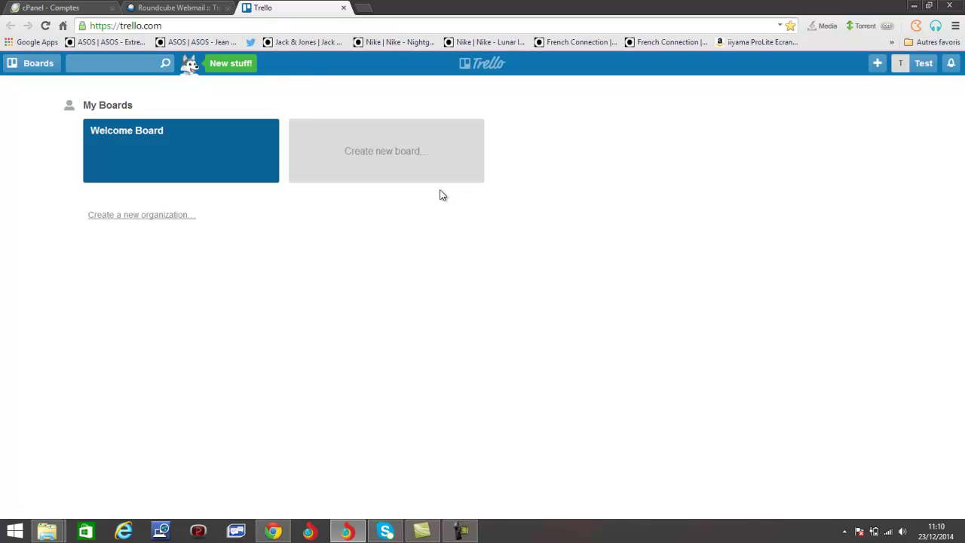
Create the private board TEST and dismiss its empty Add a list form
left_click(419, 170)
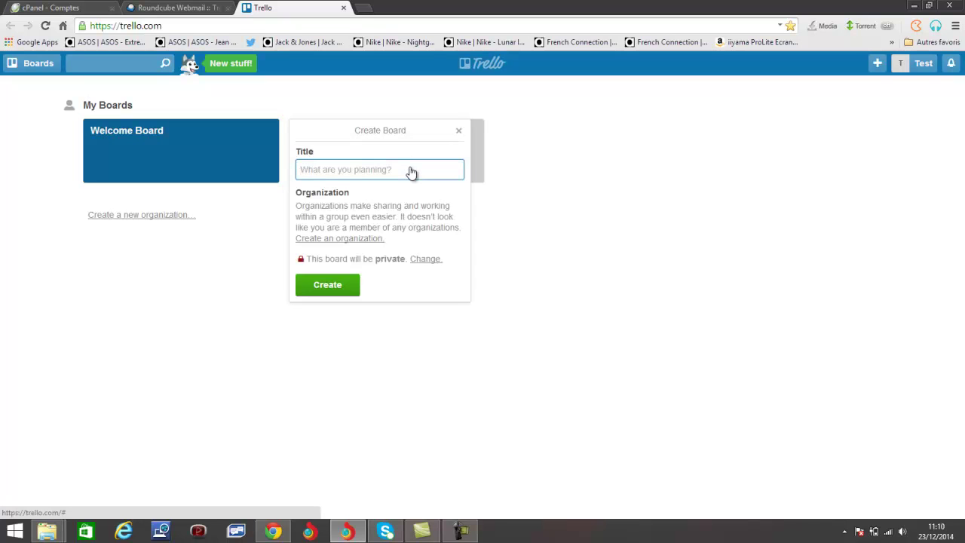
type("TEST")
left_click(351, 287)
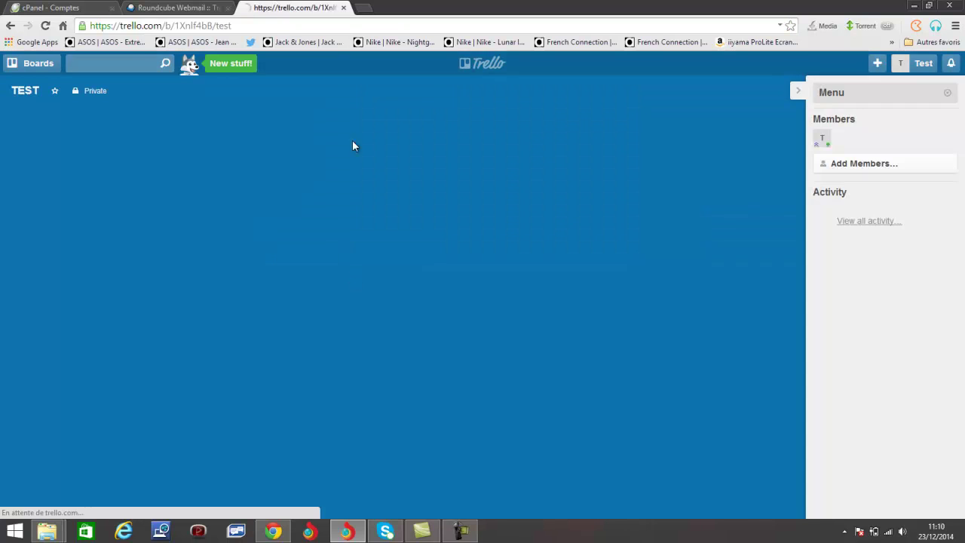
left_click(244, 189)
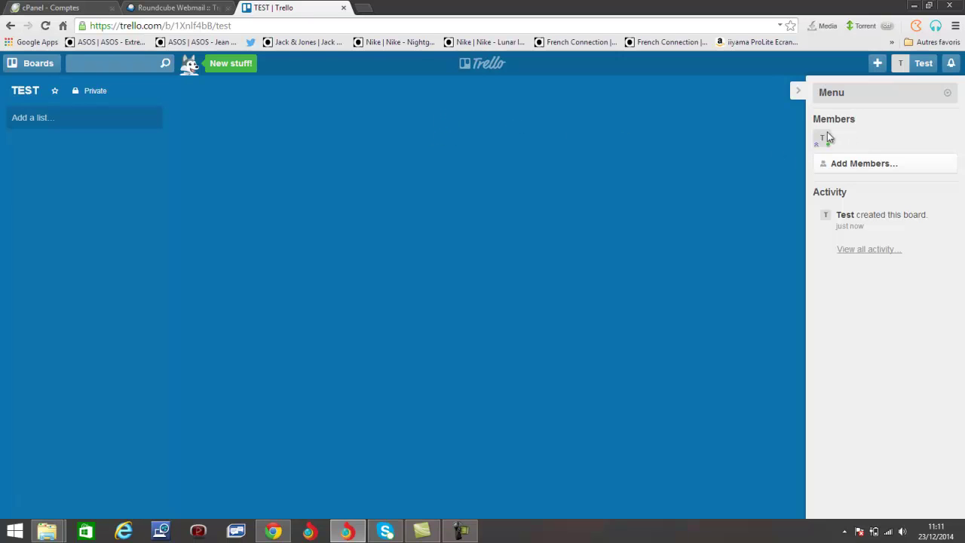
left_click(888, 172)
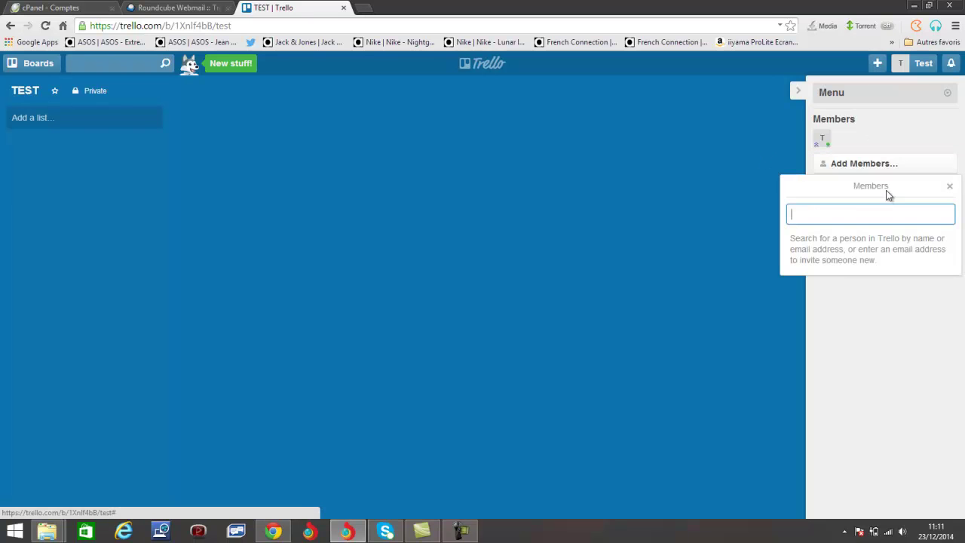
type("SkyLS")
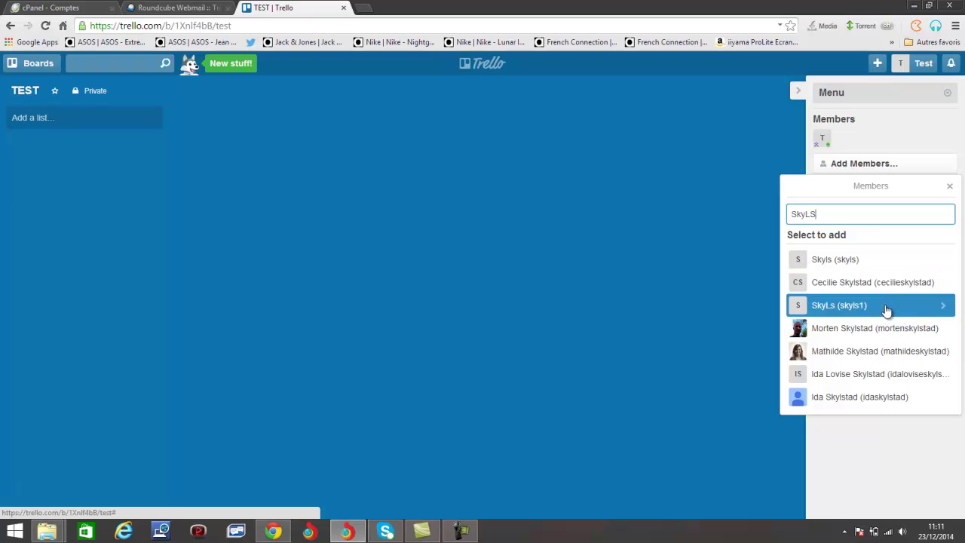
left_click(675, 249)
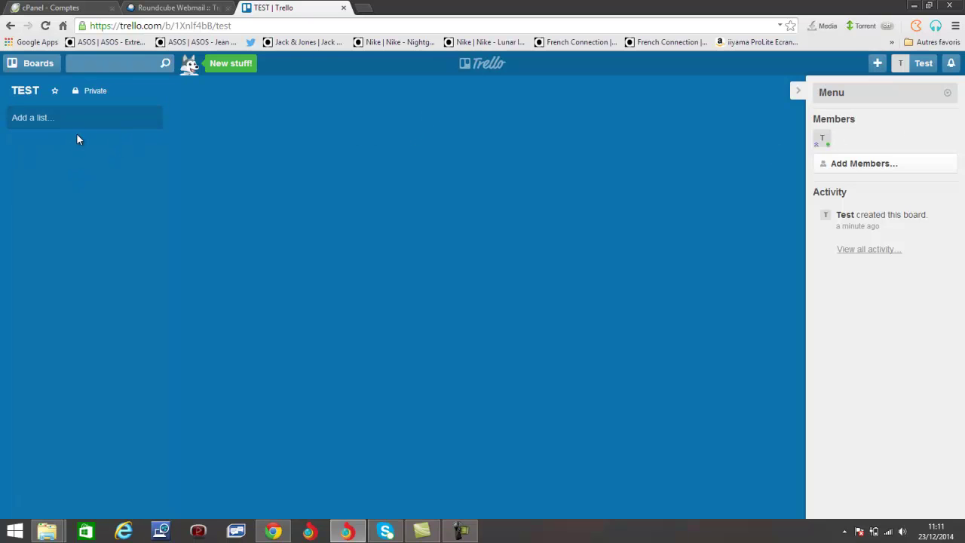
Add the PROJETS and A FAIRE lists to the TEST board
left_click(101, 121)
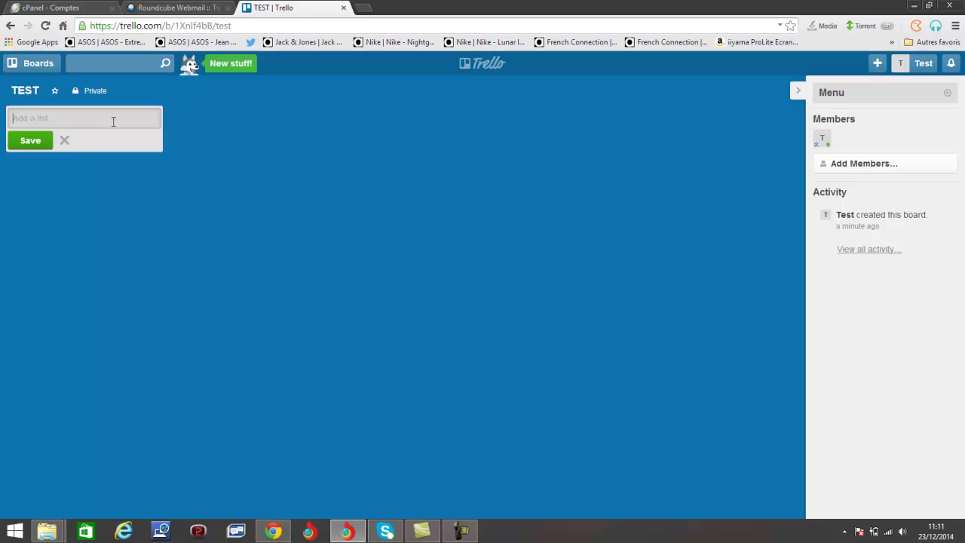
type("P")
left_click(261, 158)
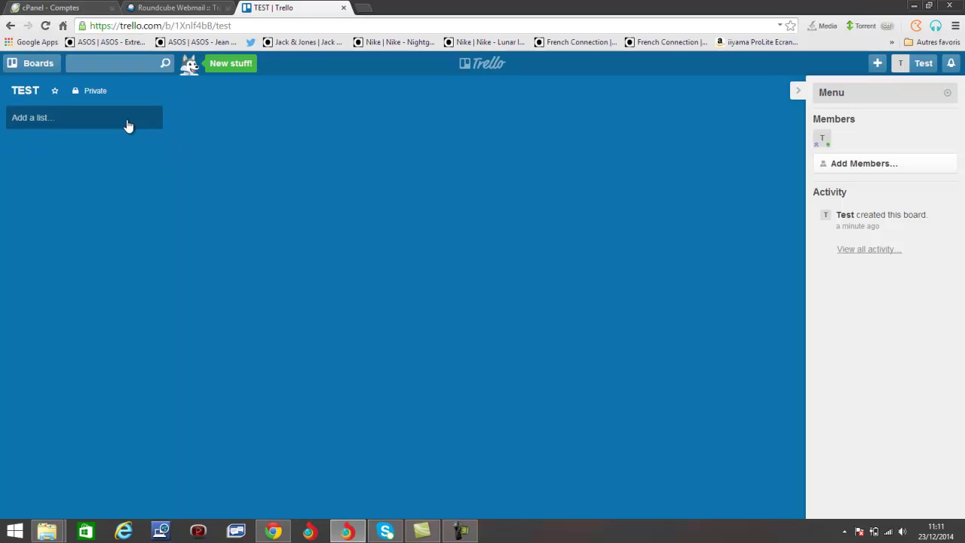
left_click(125, 123)
left_click(57, 140)
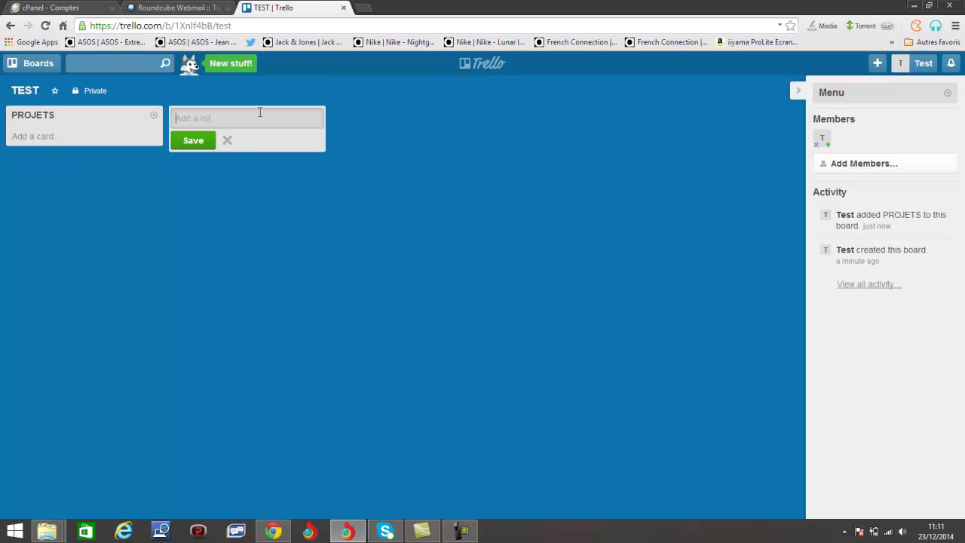
type("A")
left_click(498, 131)
left_click(274, 122)
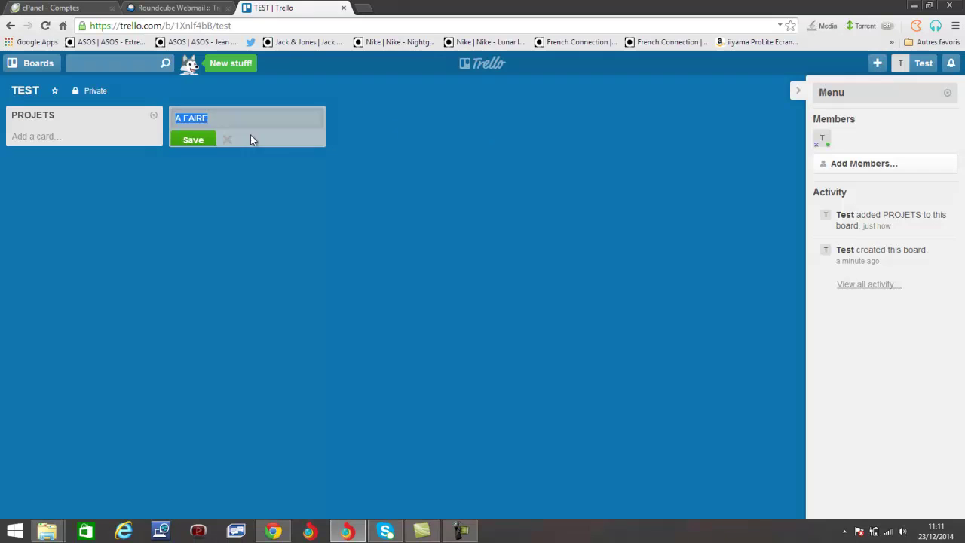
left_click(200, 147)
Add the EN COUR and TERMINE lists, then close the leftover empty list form
type("EN COUR")
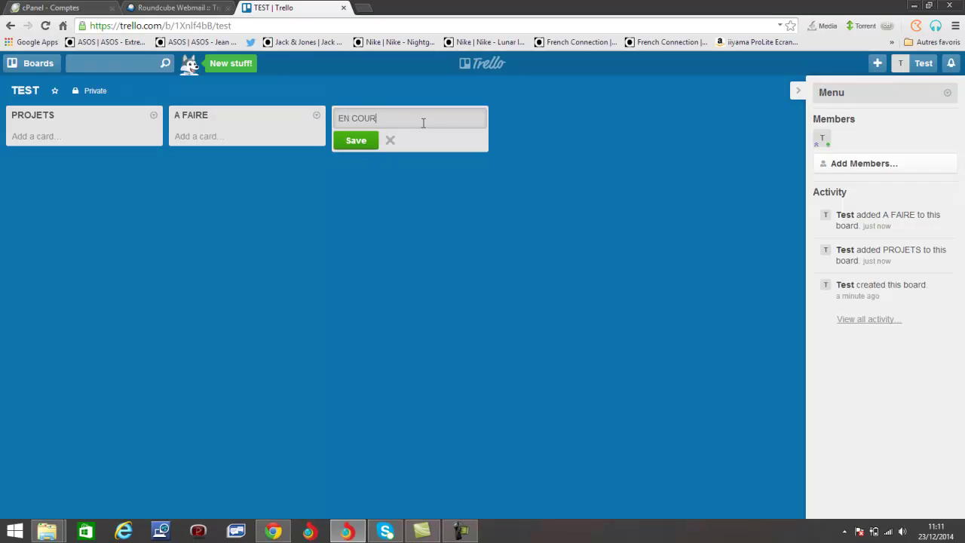
left_click(361, 141)
type("TERMINE")
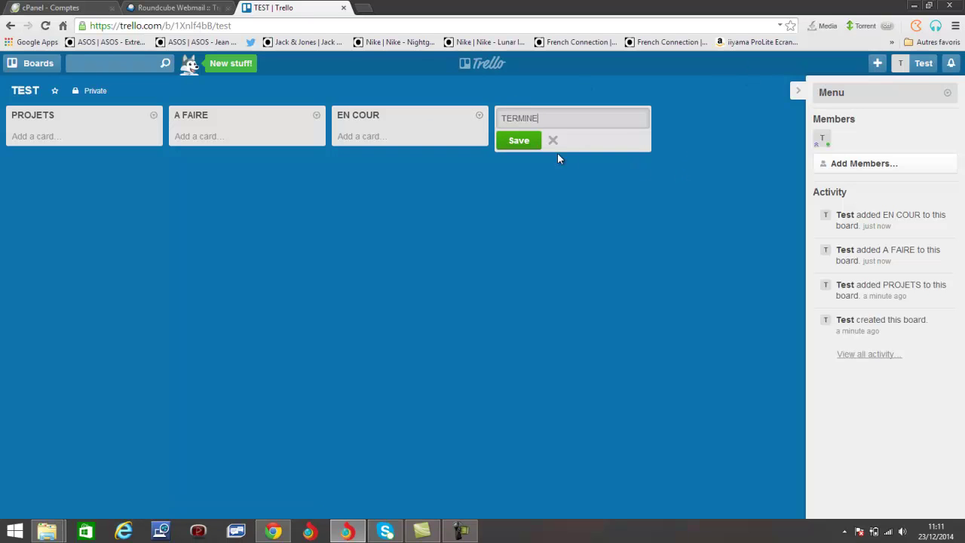
left_click(517, 143)
left_click(657, 209)
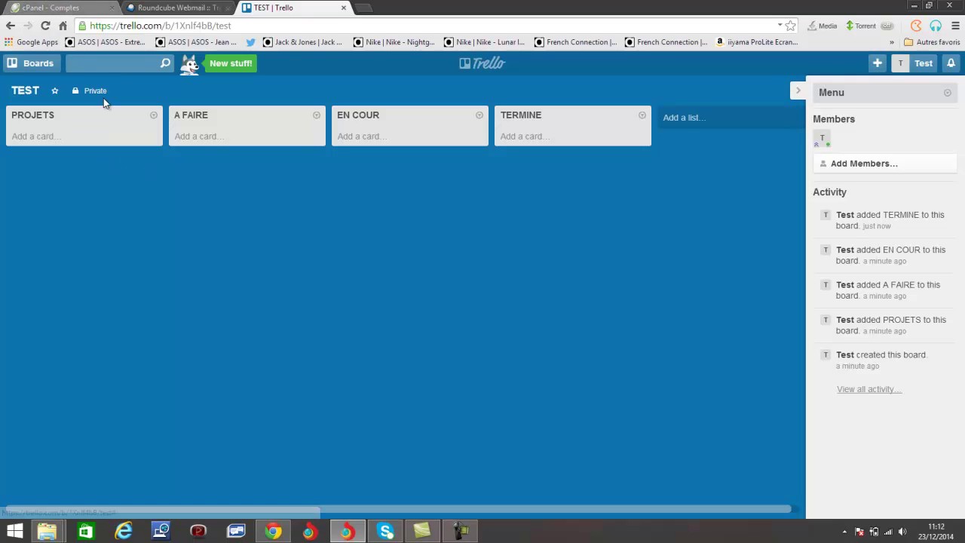
left_click(119, 135)
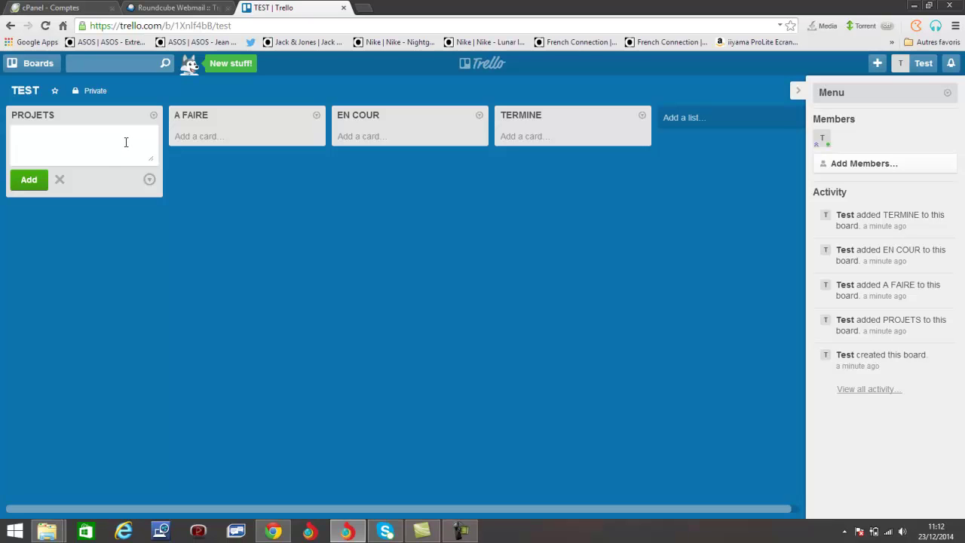
Add a 'Faire un avatar' card to A FAIRE and drag the Test member onto it
left_click(246, 248)
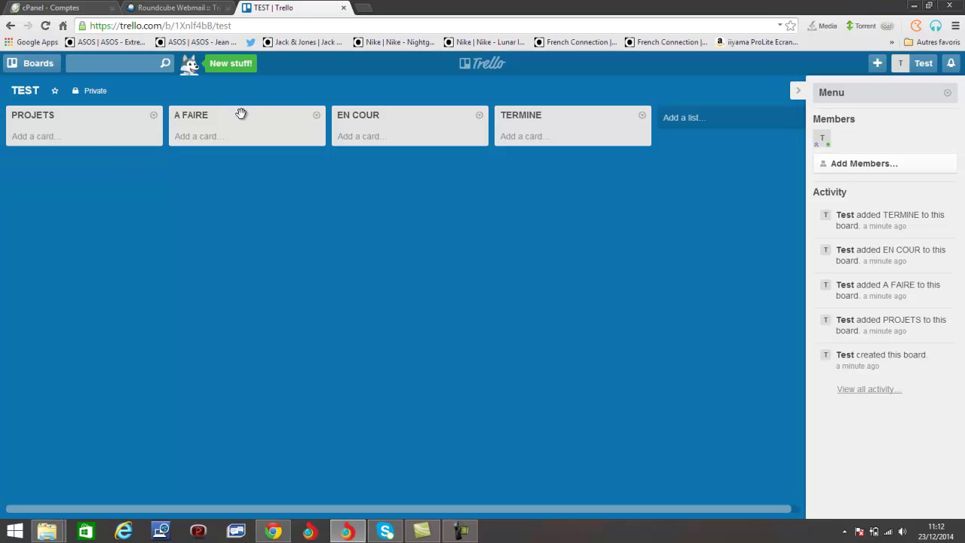
left_click(96, 142)
left_click(128, 288)
left_click(233, 136)
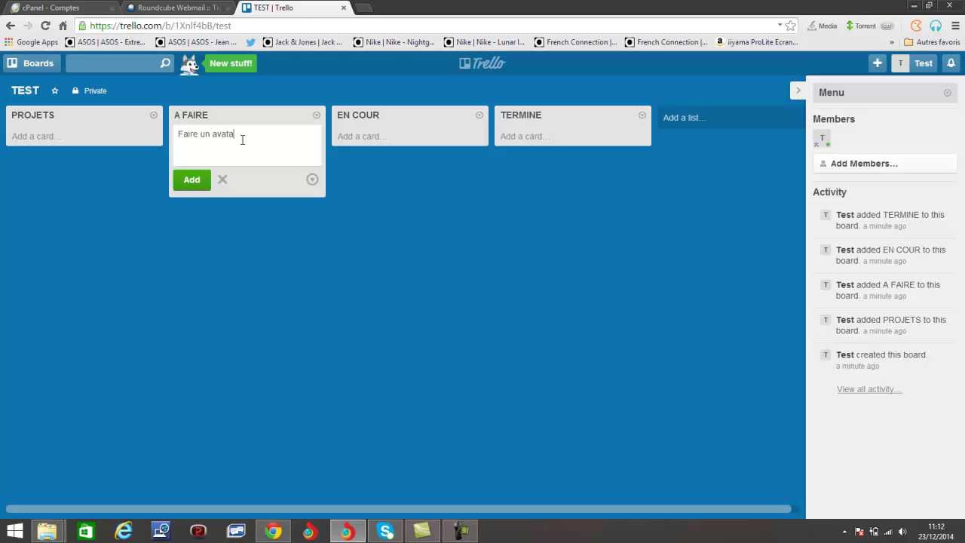
left_click(191, 180)
left_click(392, 229)
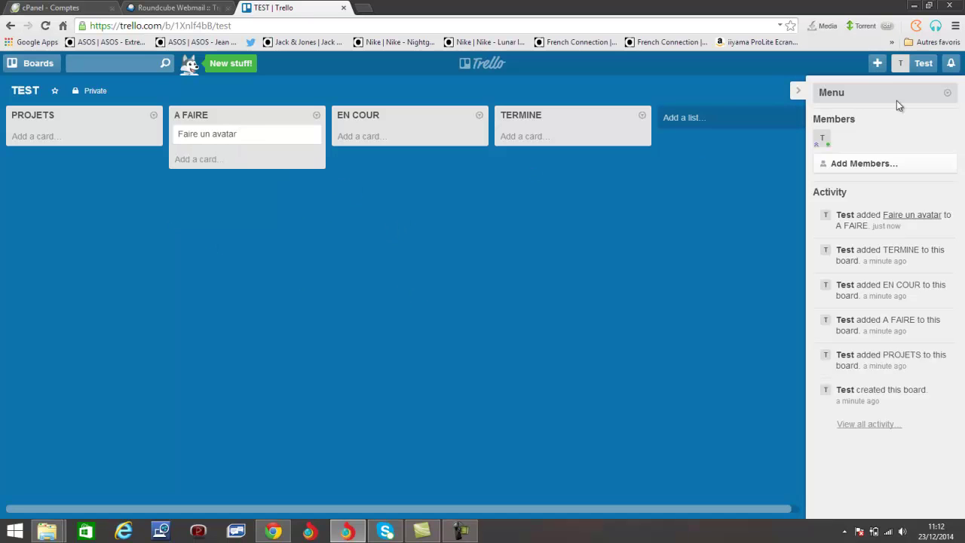
left_click_drag(822, 140, 304, 143)
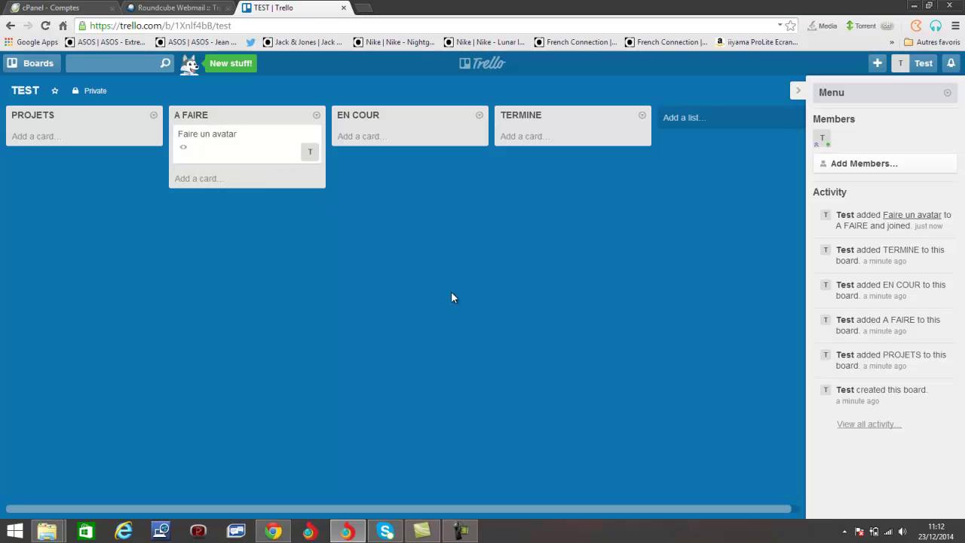
left_click(259, 151)
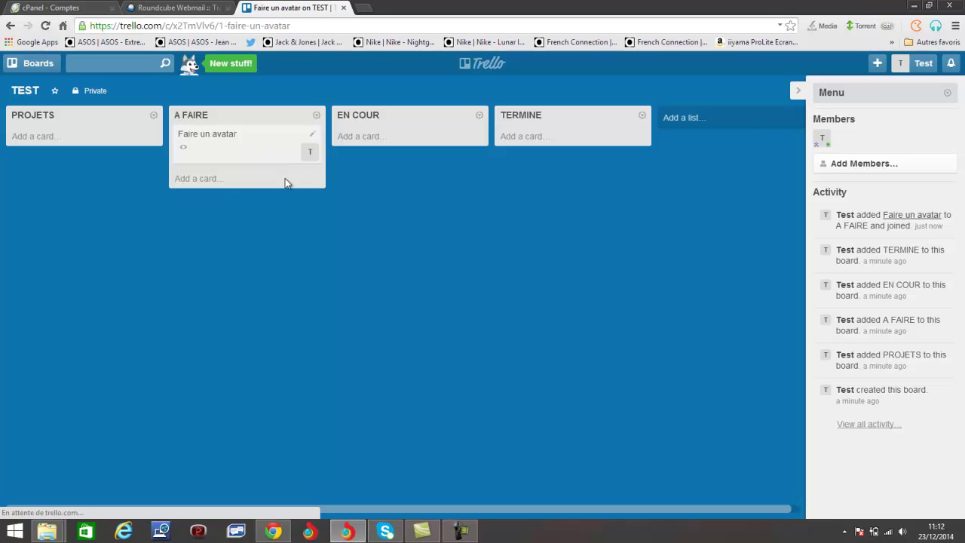
left_click(455, 221)
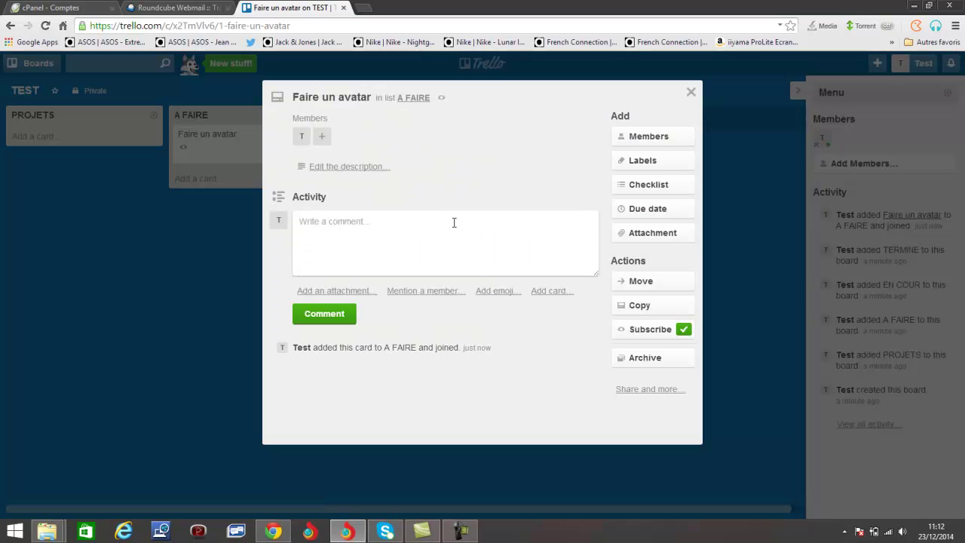
left_click(690, 92)
left_click(226, 158)
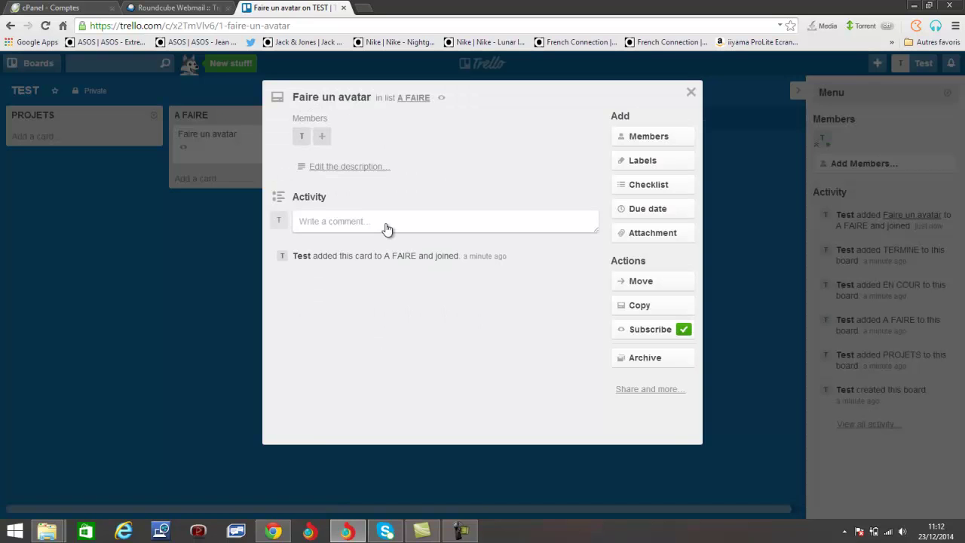
left_click(387, 222)
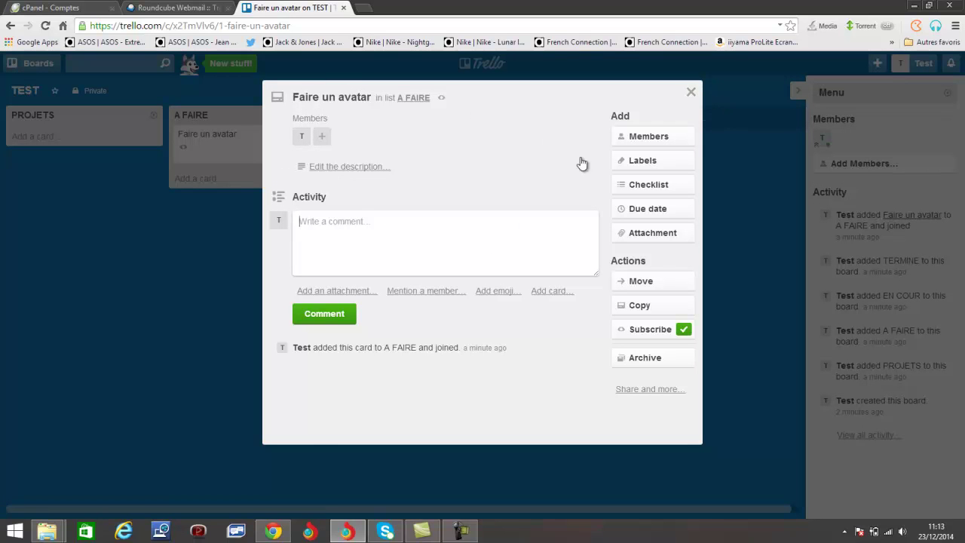
left_click(690, 93)
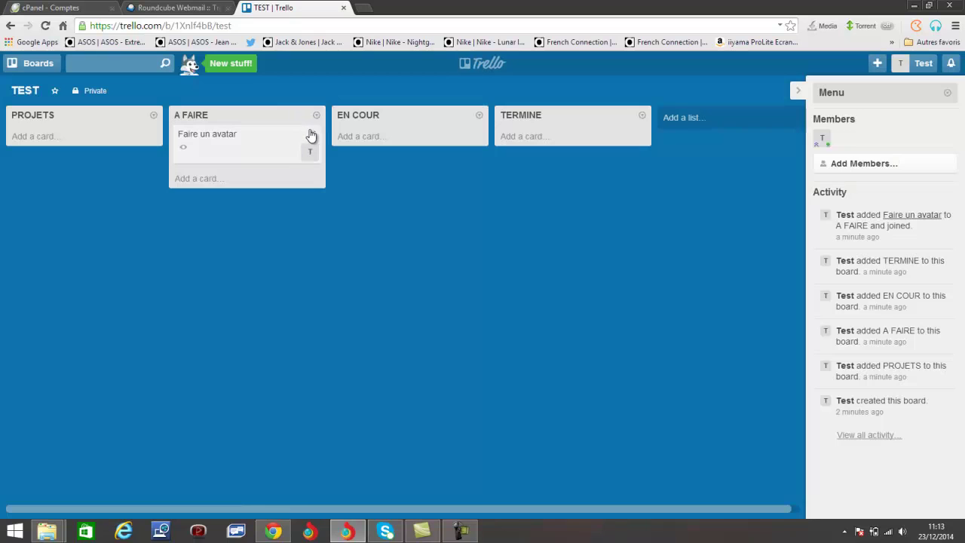
left_click(310, 131)
Leave only the green label on the Faire un avatar card and save it
left_click(335, 134)
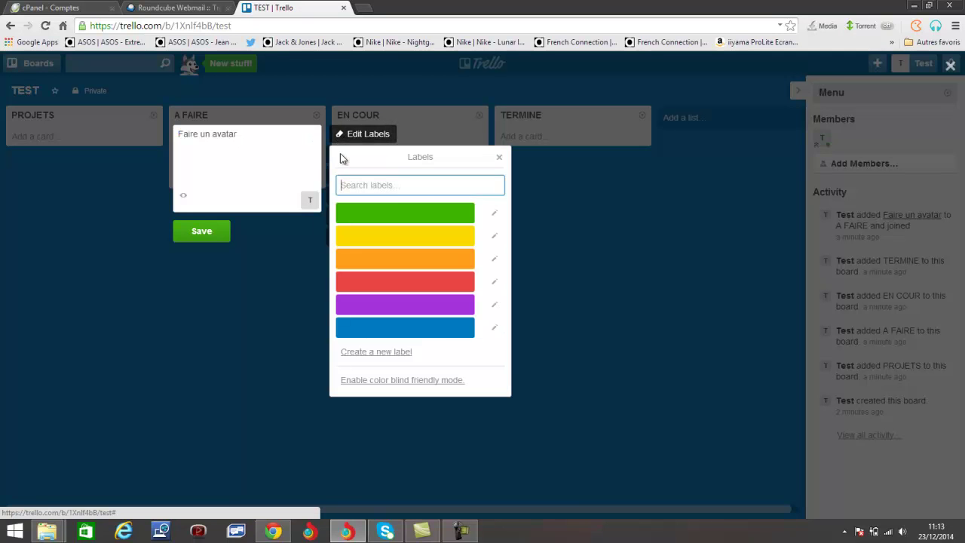
left_click(392, 215)
left_click(399, 240)
left_click(405, 258)
left_click(416, 283)
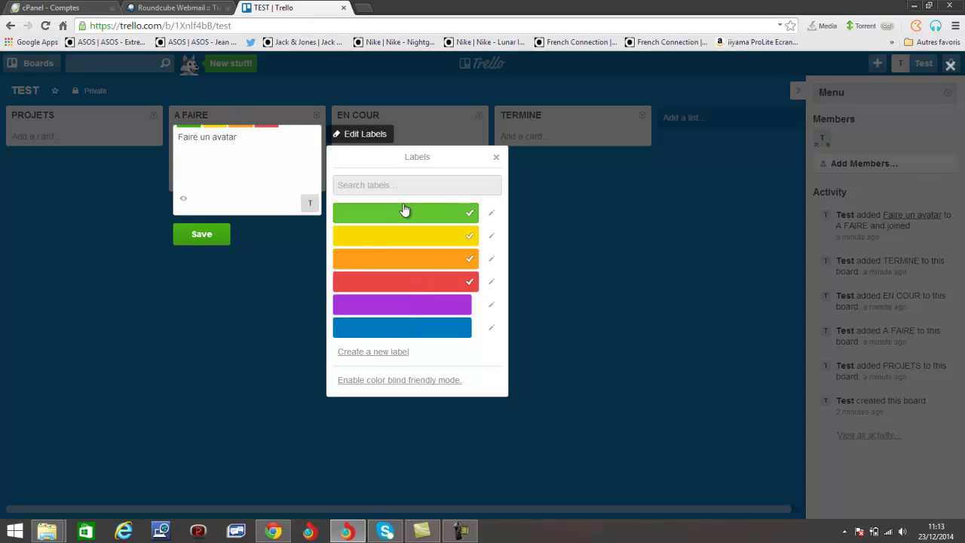
left_click(458, 310)
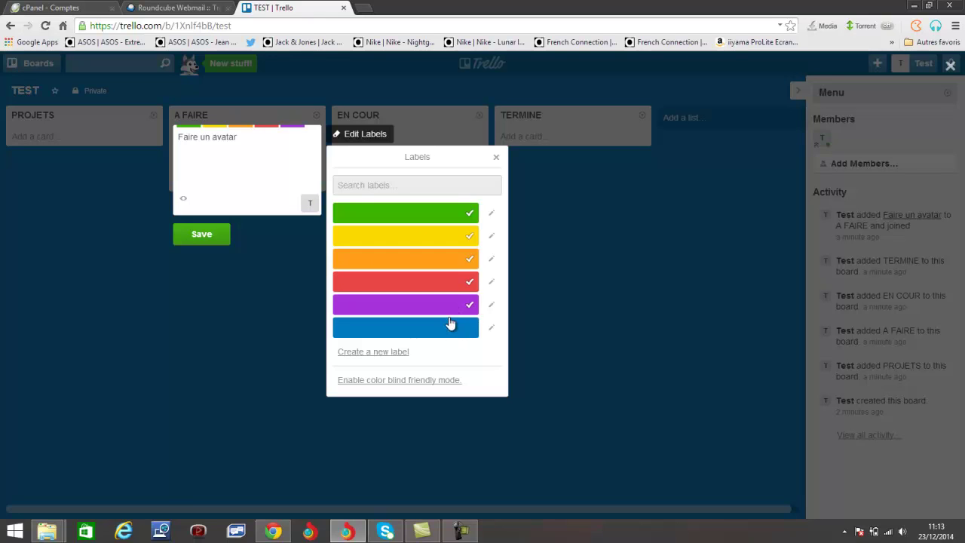
left_click(453, 301)
left_click(452, 281)
left_click(451, 259)
left_click(451, 241)
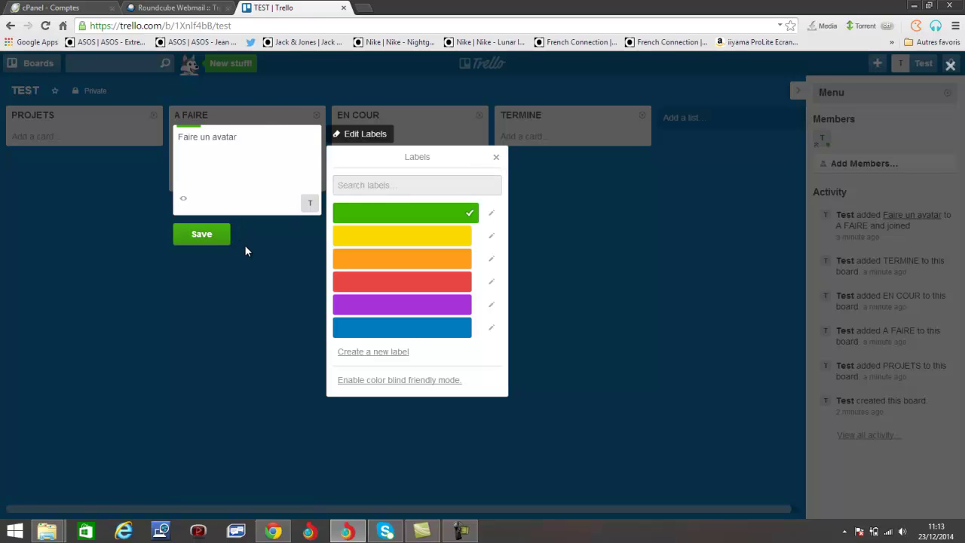
left_click(218, 239)
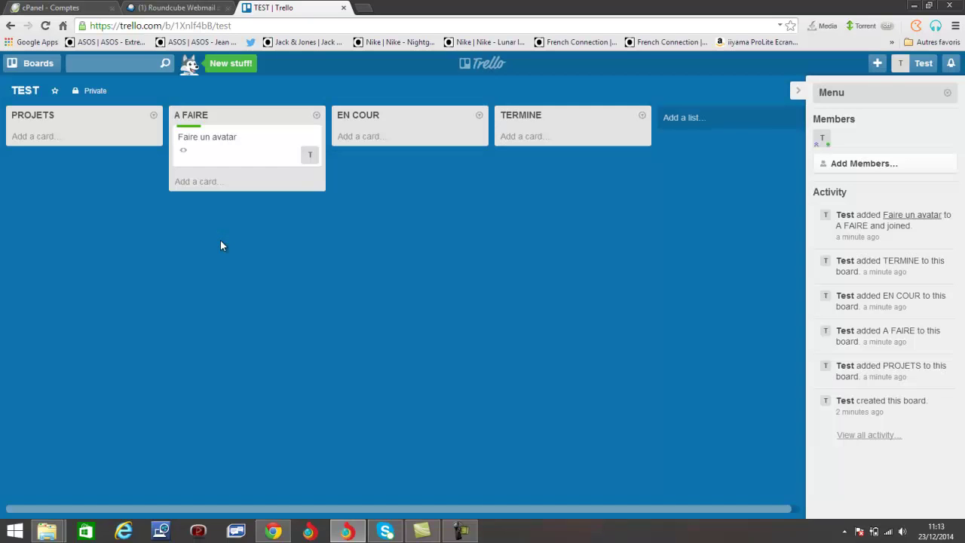
Set the Faire un avatar card's due date to 25 December via quick edit
left_click(312, 136)
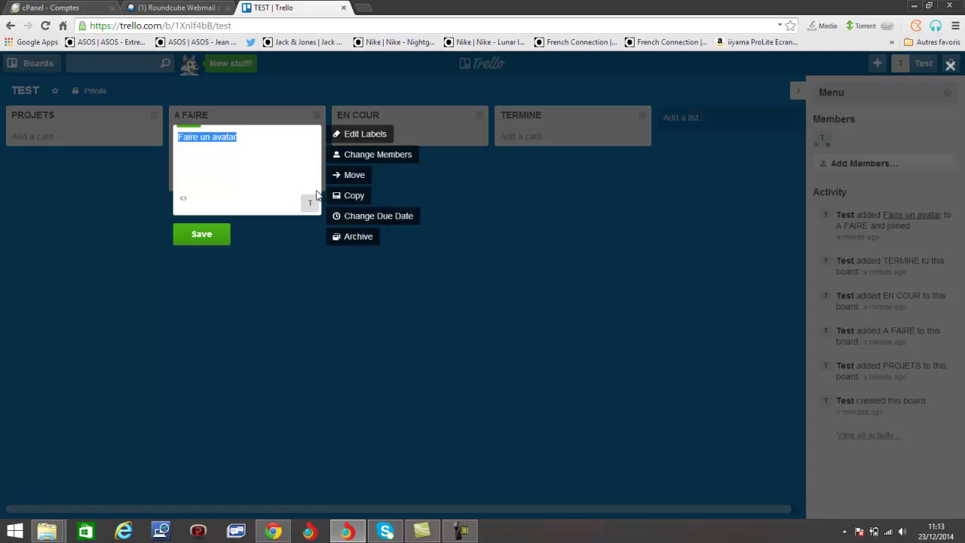
left_click(353, 219)
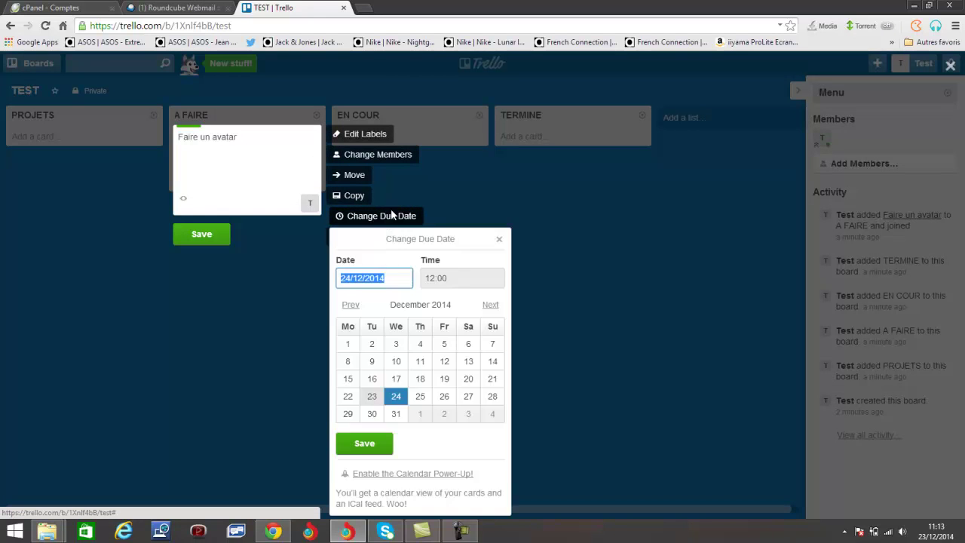
left_click(411, 277)
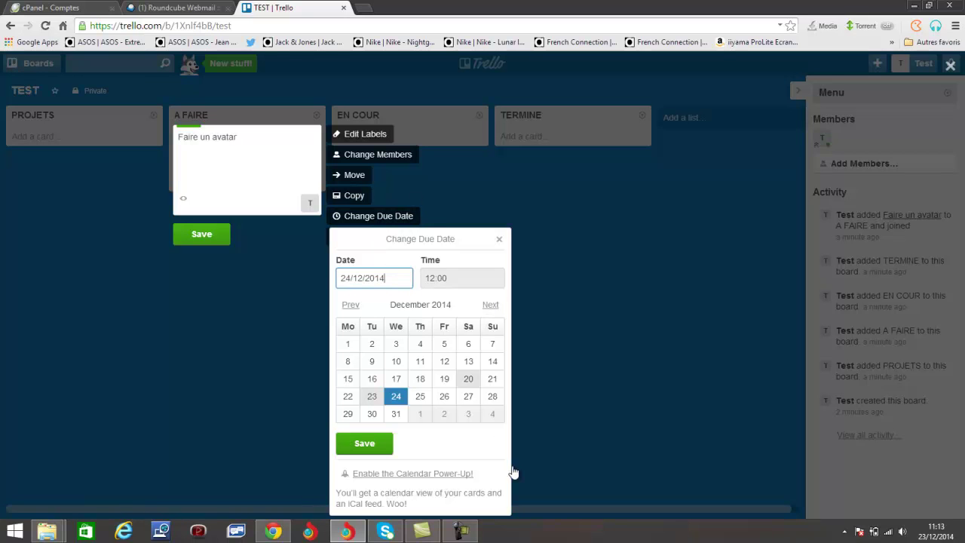
left_click(420, 395)
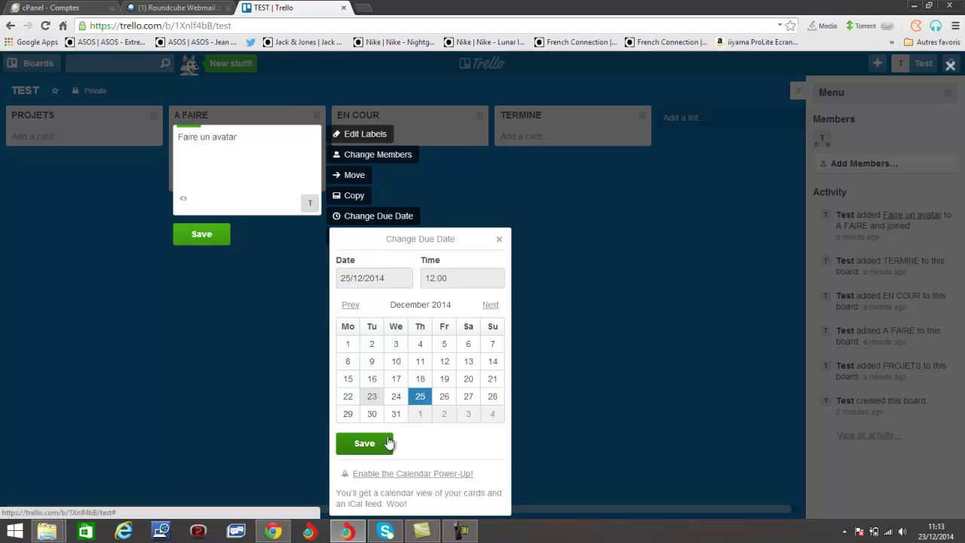
left_click(366, 444)
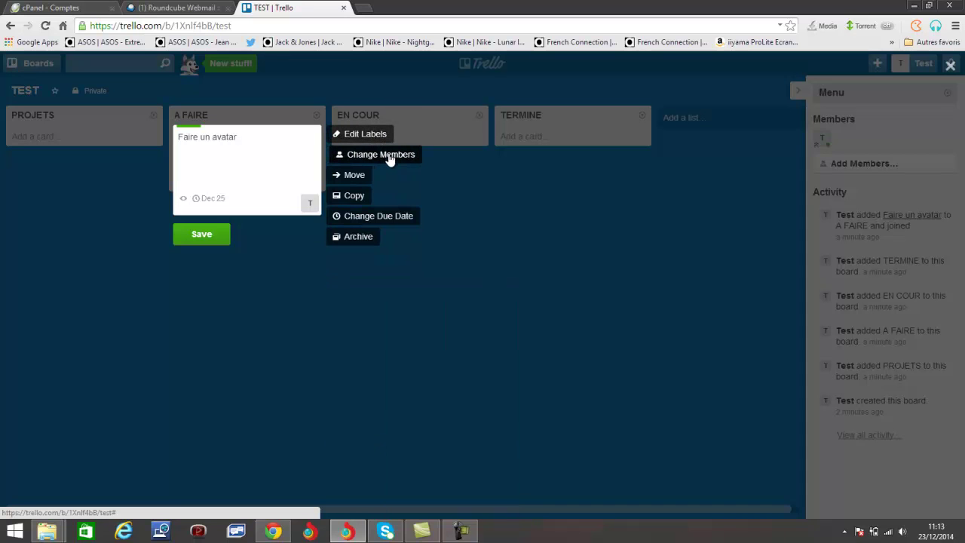
left_click(390, 155)
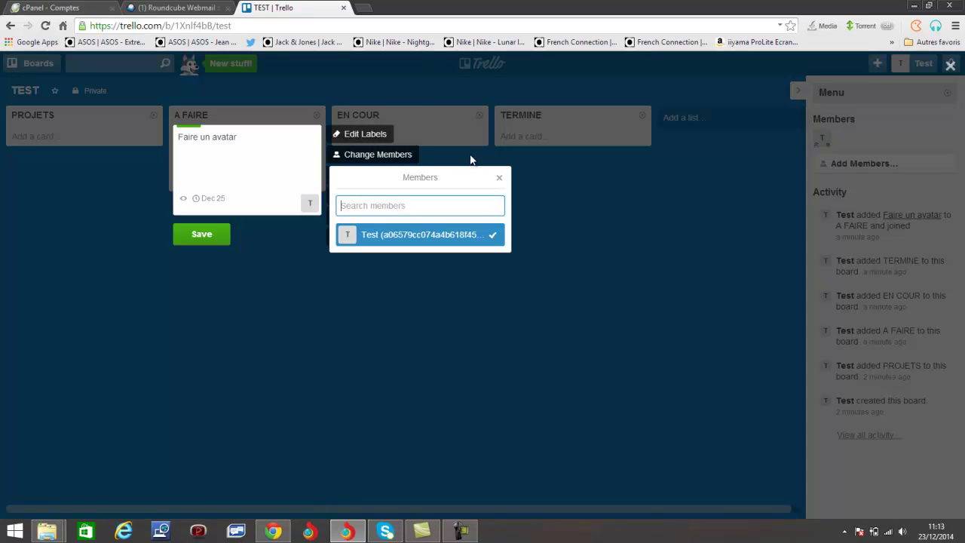
left_click(499, 177)
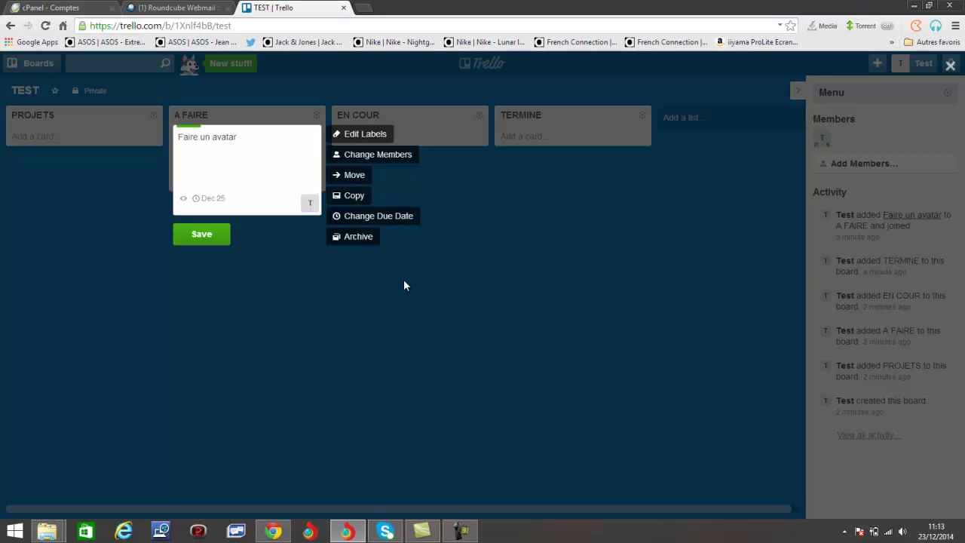
left_click(384, 280)
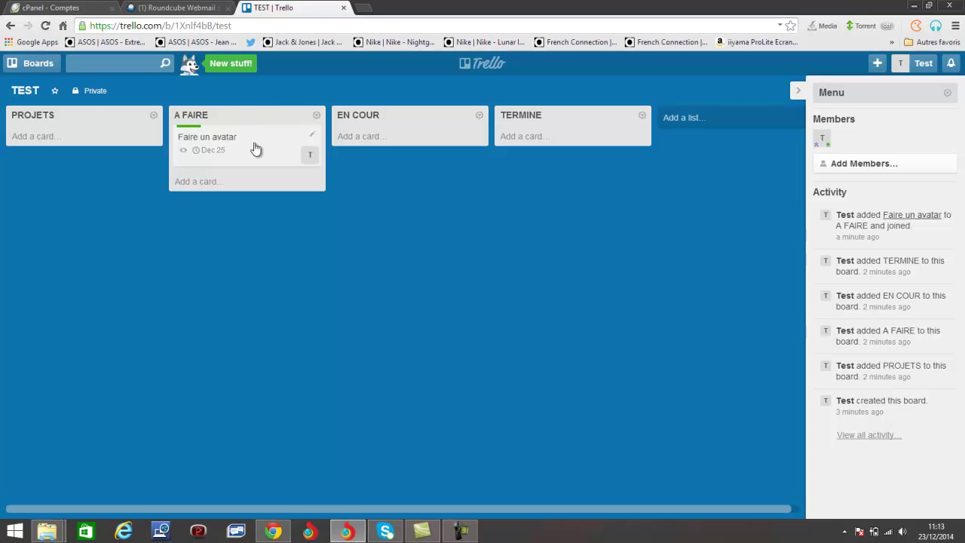
Move Faire un avatar into EN COUR and add a Dossier sponso card to A FAIRE
left_click_drag(263, 146, 407, 142)
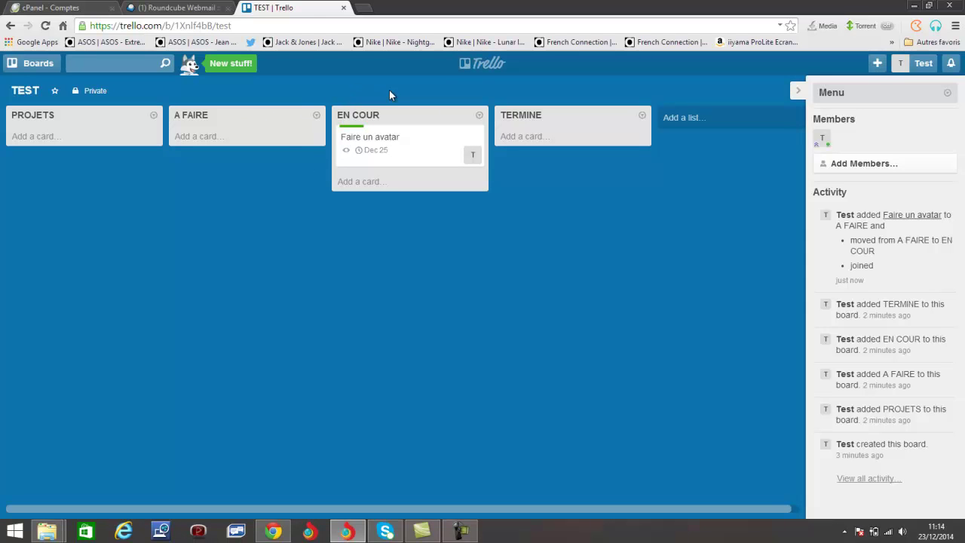
left_click(275, 136)
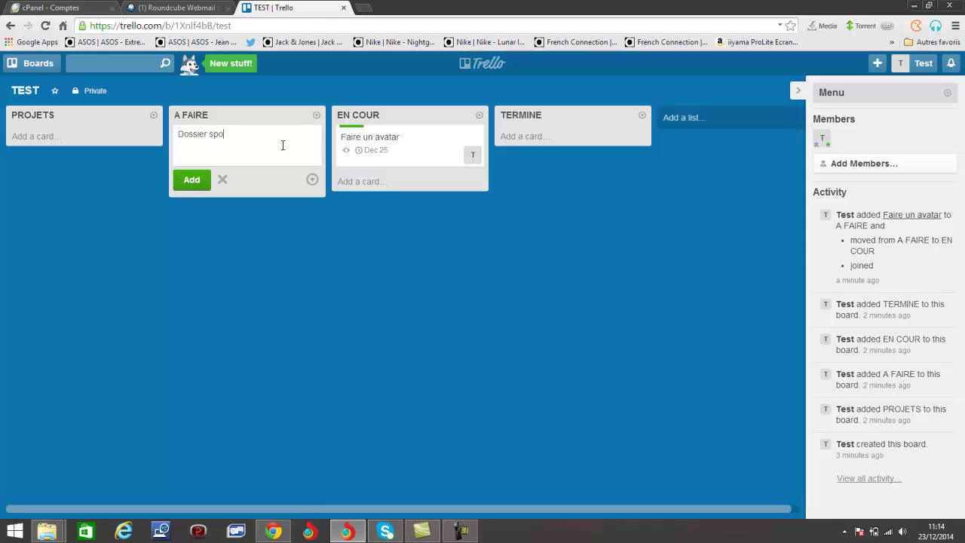
left_click(193, 181)
left_click(449, 245)
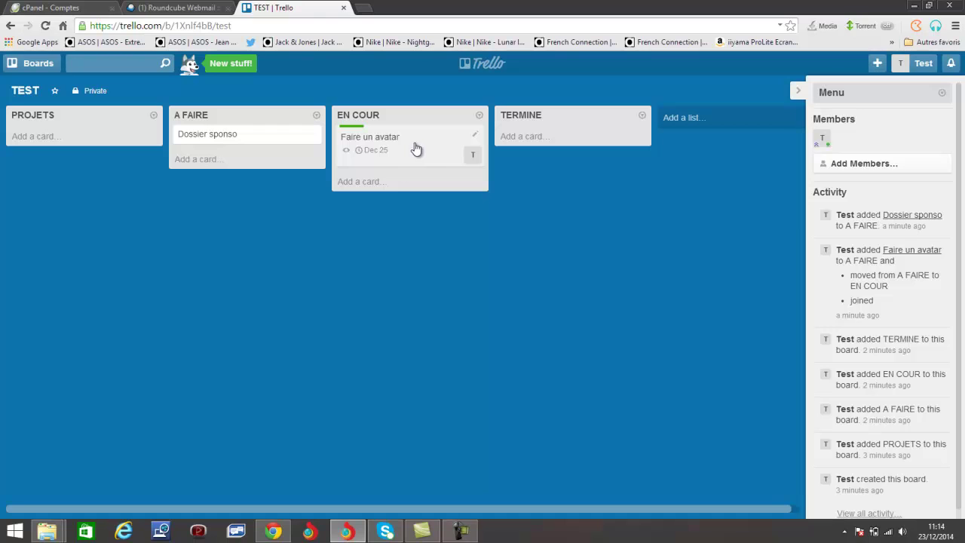
Move Faire un avatar on into TERMINE and begin a Projet financier card under PROJETS
left_click_drag(394, 153, 596, 151)
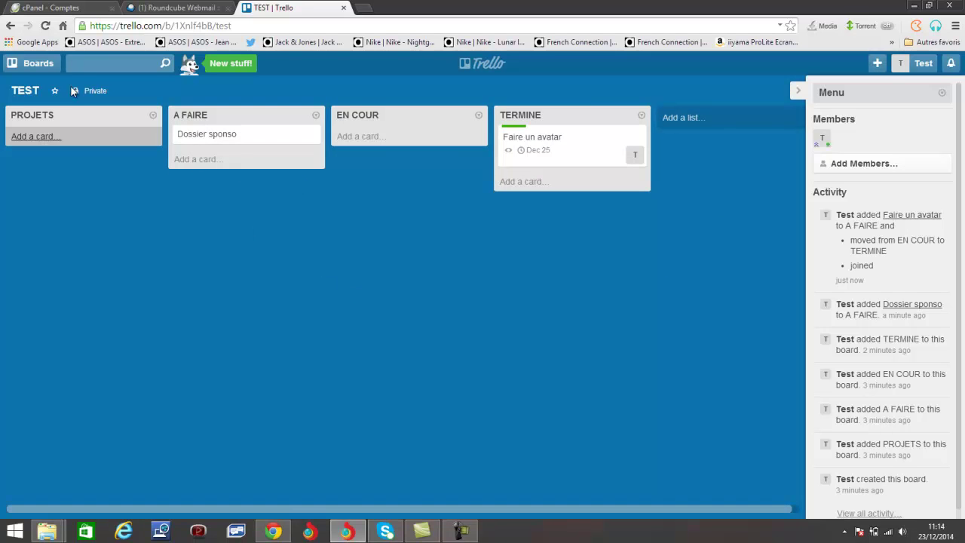
left_click(93, 137)
left_click(129, 220)
left_click(60, 135)
left_click(251, 269)
Add Projet financier as a card in PROJETS and glance at its details
left_click(50, 137)
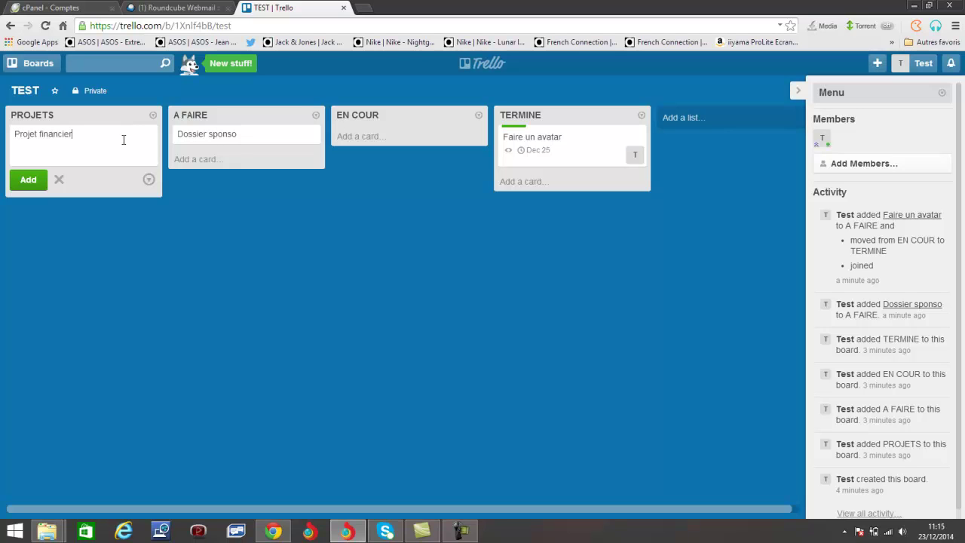
left_click(189, 267)
left_click(54, 136)
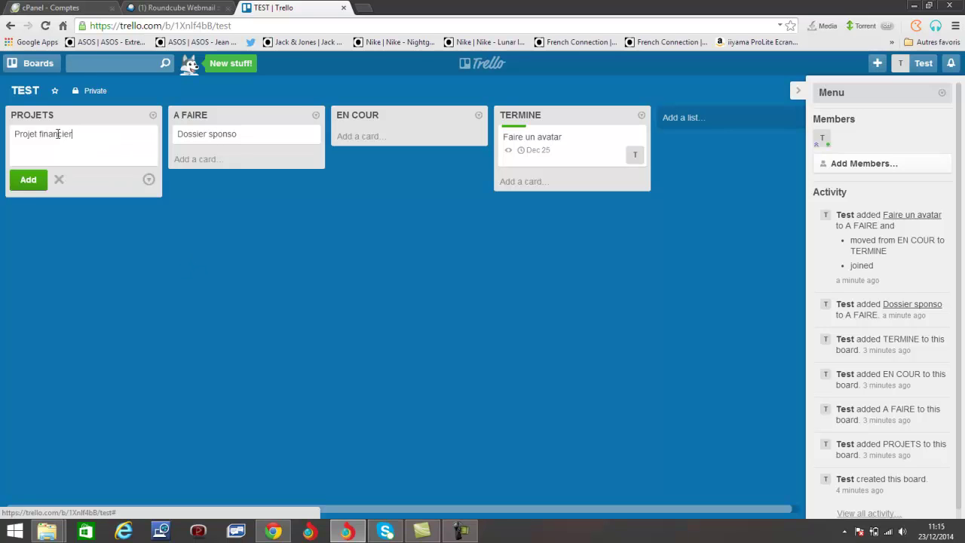
key("Return")
left_click(239, 252)
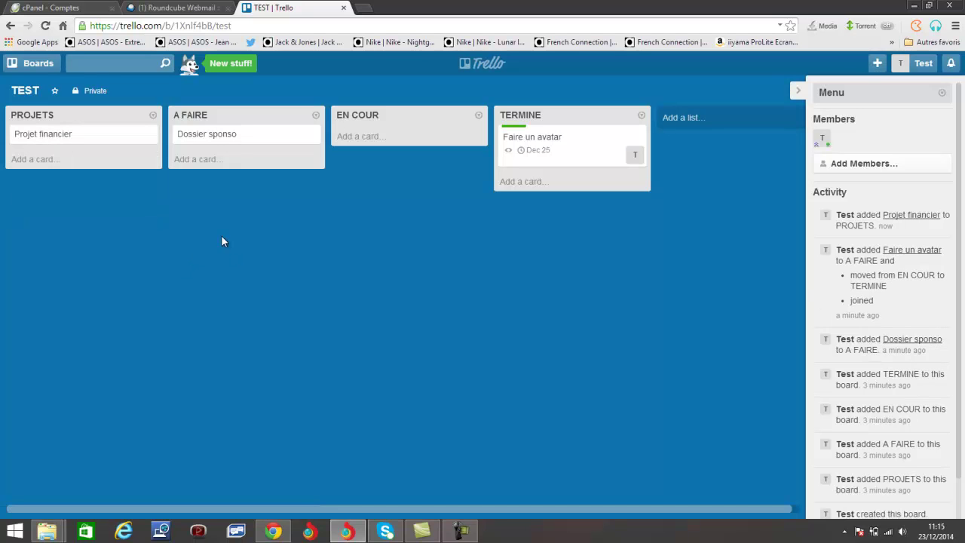
left_click(88, 135)
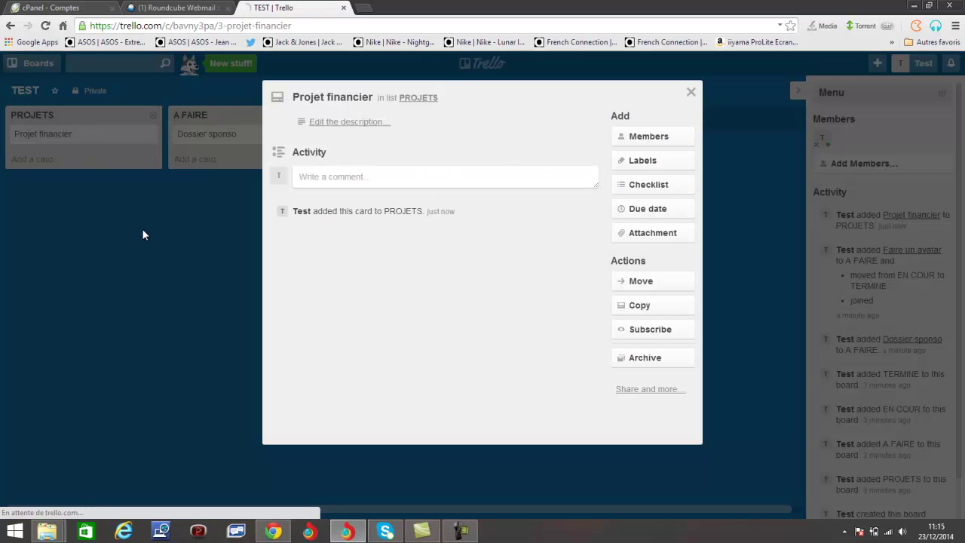
left_click(142, 229)
left_click(108, 135)
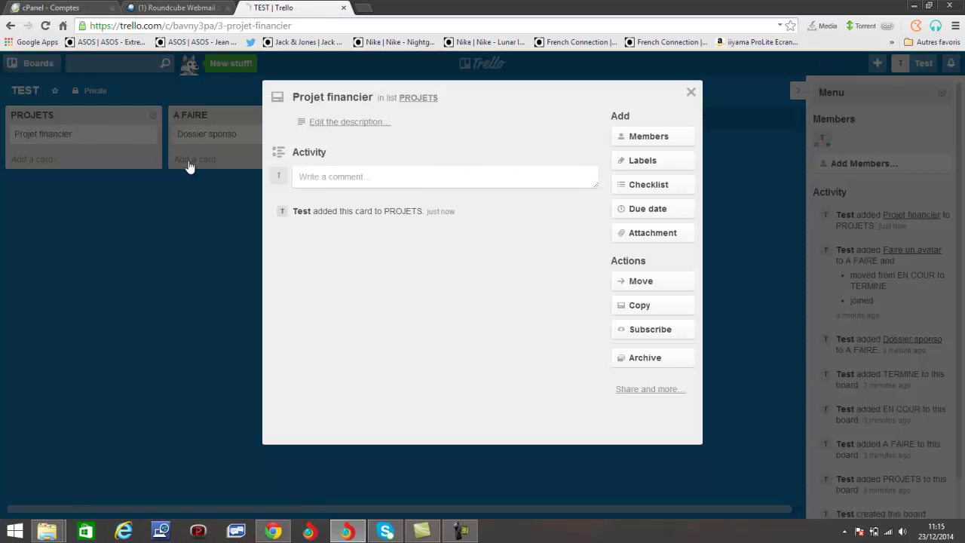
left_click(189, 165)
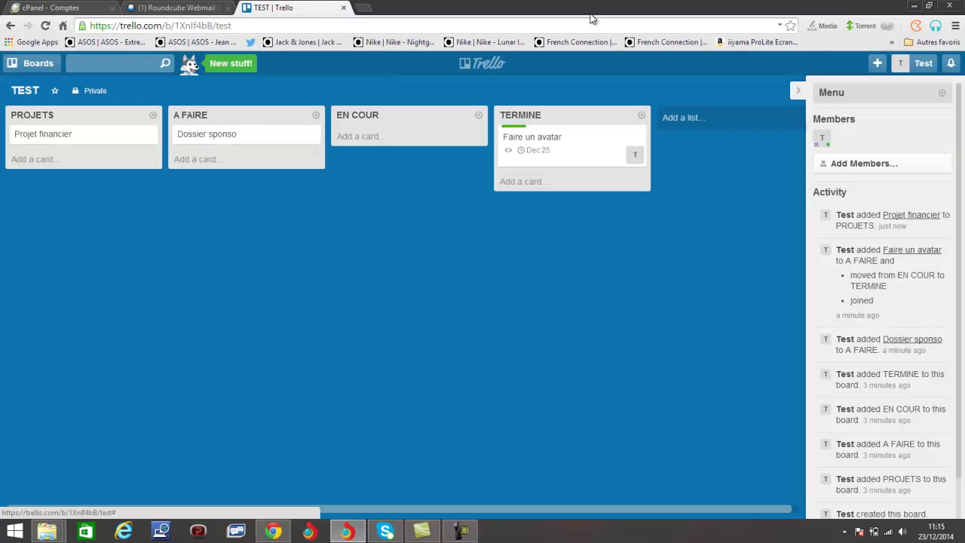
Move Projet financier below Dossier sponso in A FAIRE and assign the board member to it
left_click(112, 140)
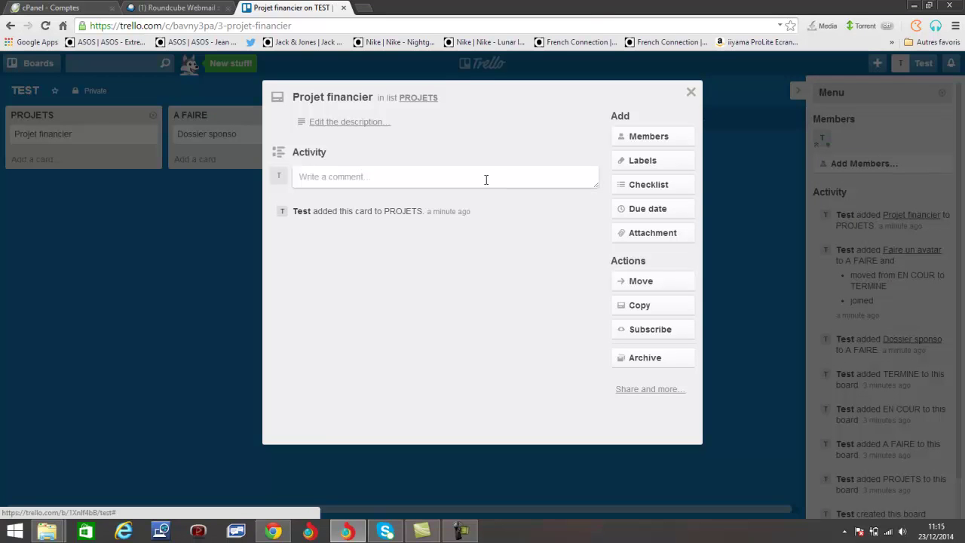
left_click(480, 182)
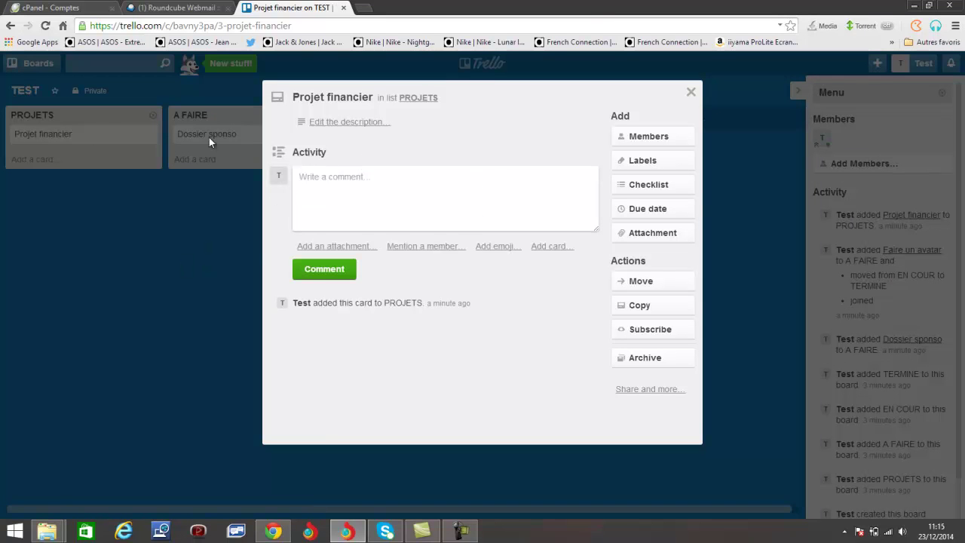
left_click(139, 160)
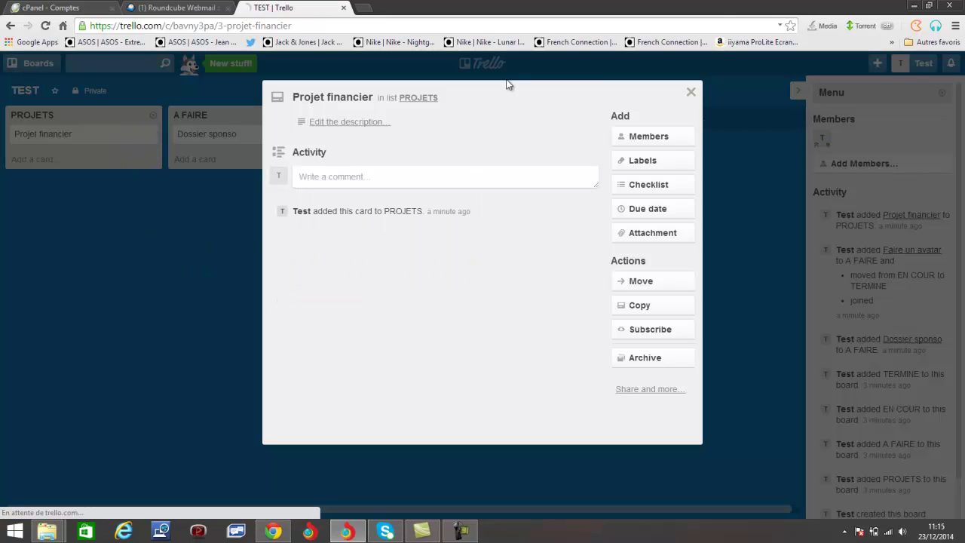
left_click(174, 199)
left_click_drag(119, 141, 275, 166)
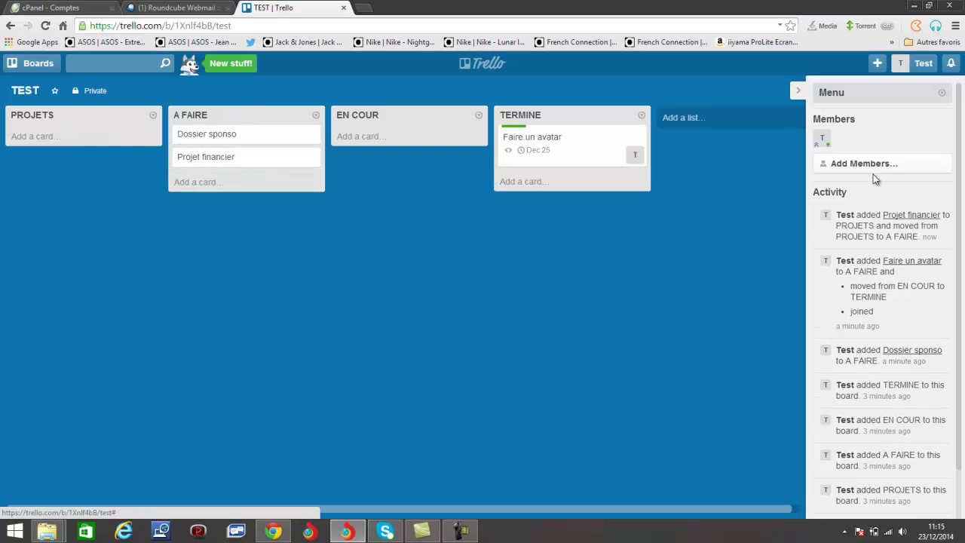
left_click_drag(832, 151, 302, 167)
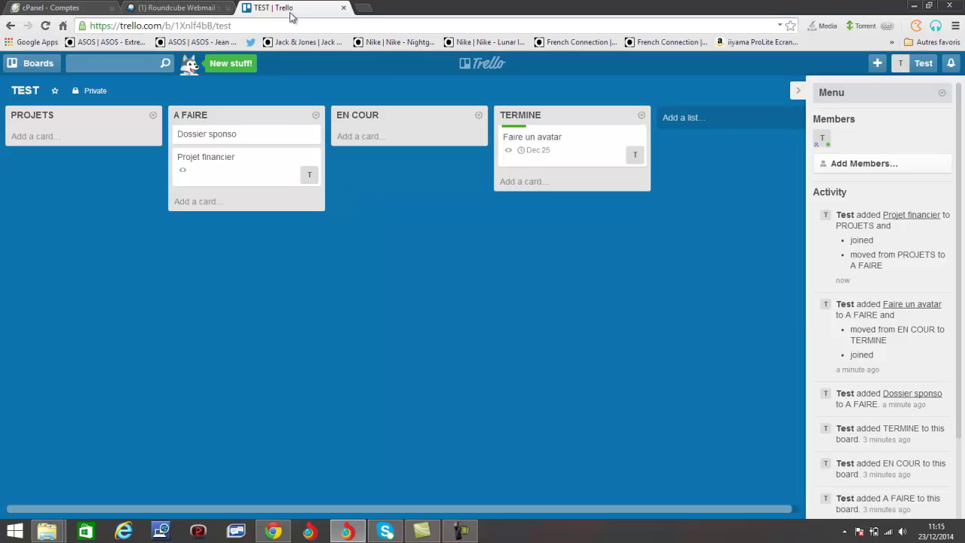
Log out, then log in to the second account with its e-mail address and password
left_click(923, 63)
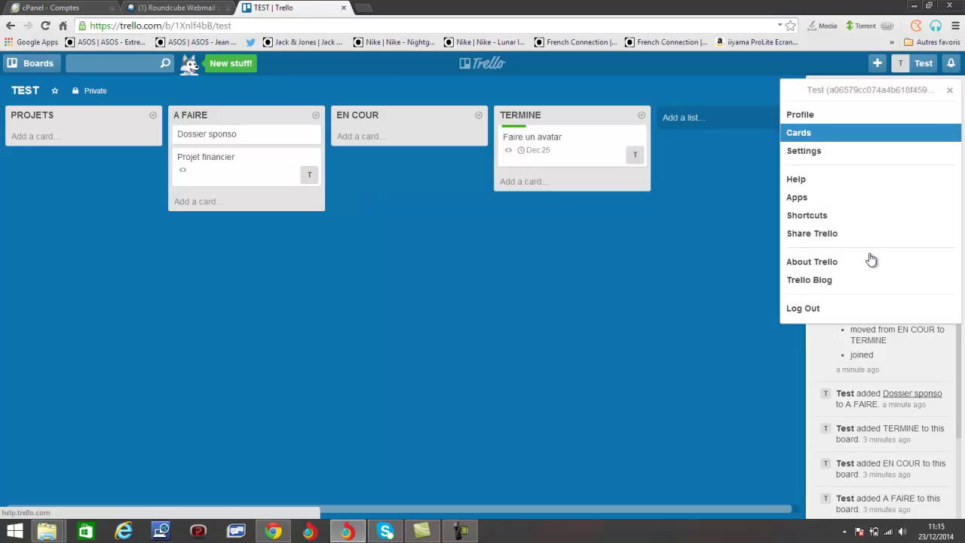
left_click(837, 309)
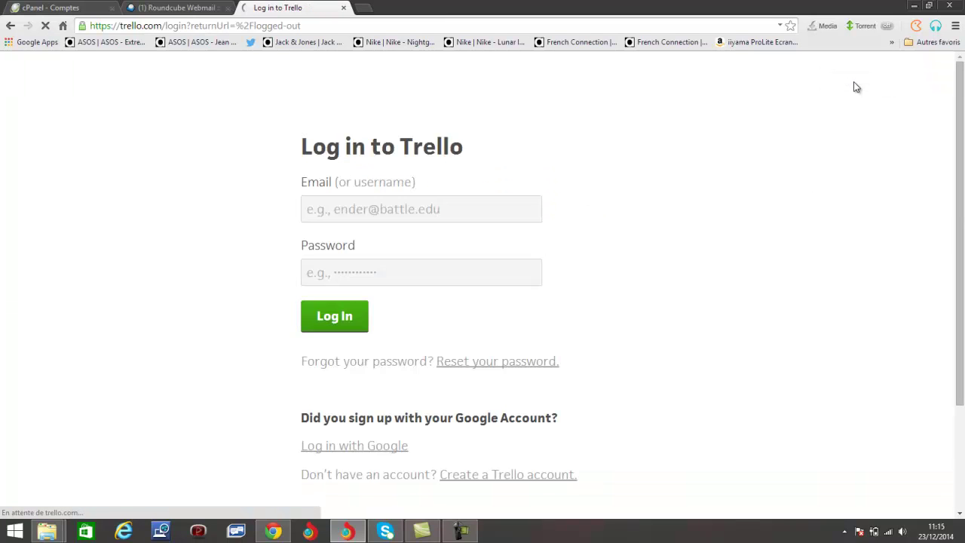
left_click(432, 211)
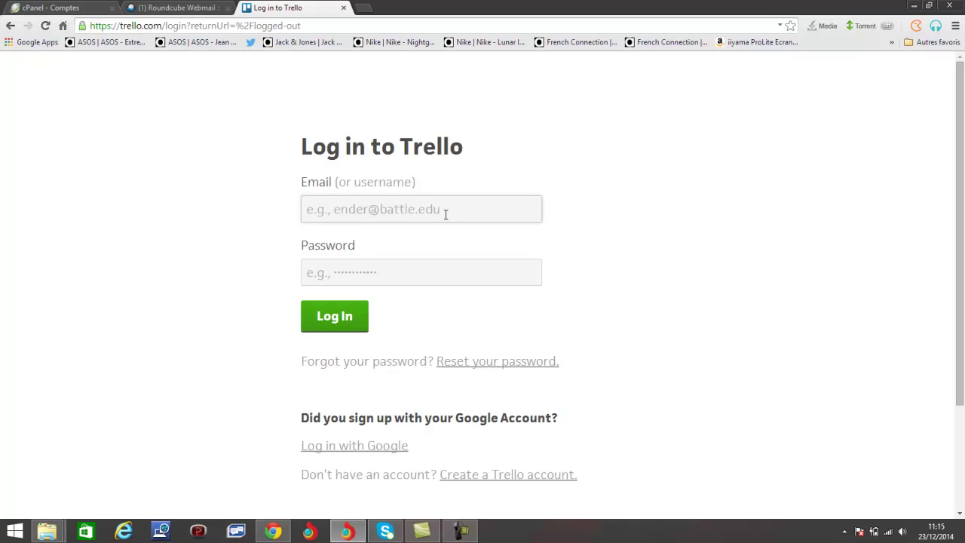
type("i")
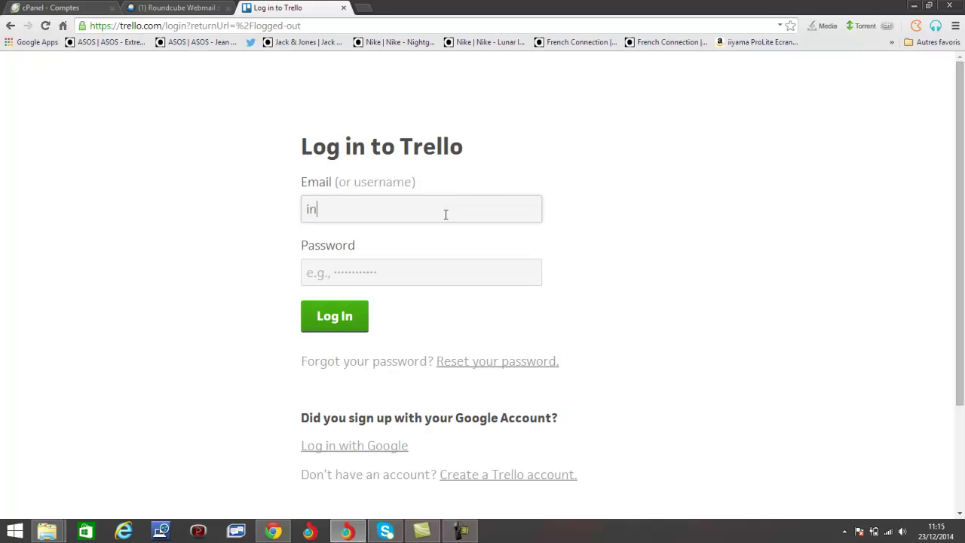
key("BackSpace")
left_click(446, 265)
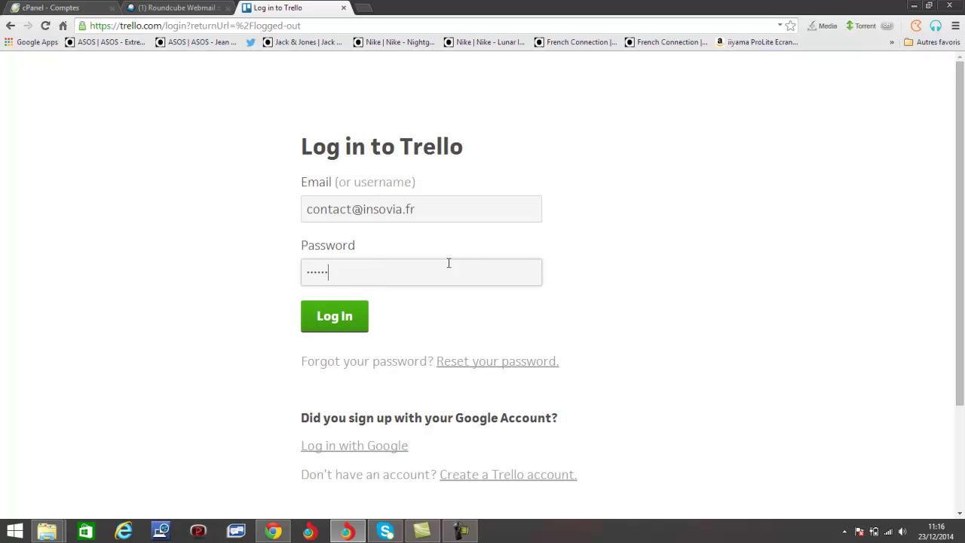
left_click(334, 316)
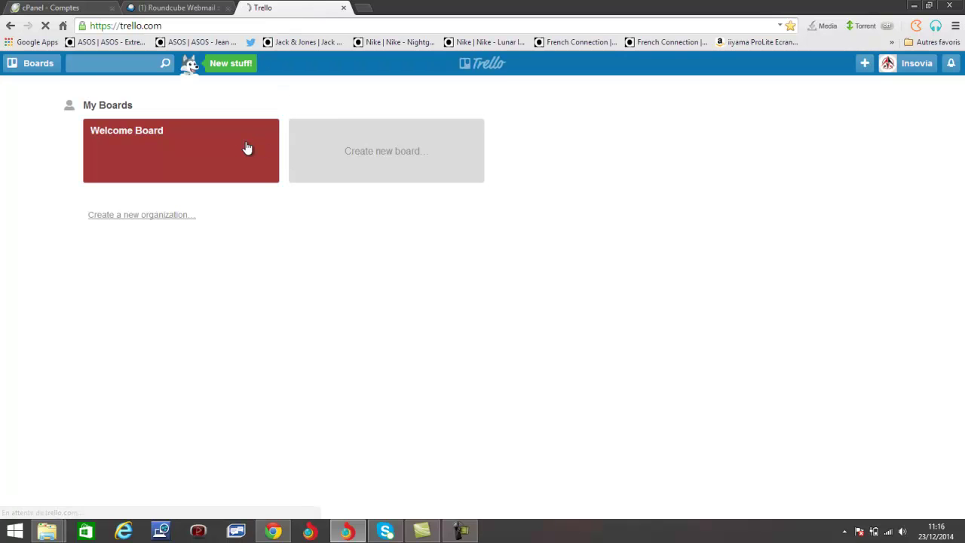
Open the Welcome Board and show its sidebar listing members and recent activity
left_click(256, 178)
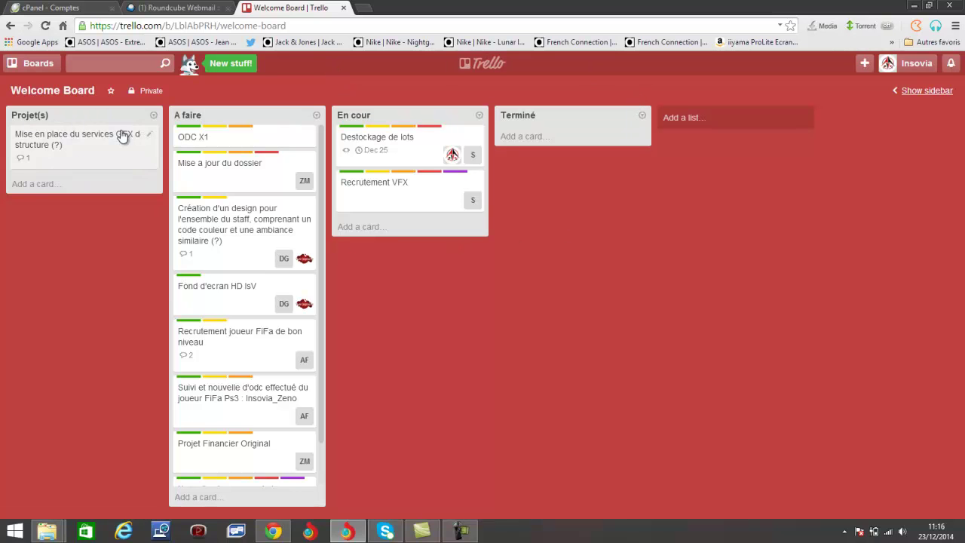
scroll(274, 216, "up", 1)
scroll(294, 209, "down", 1)
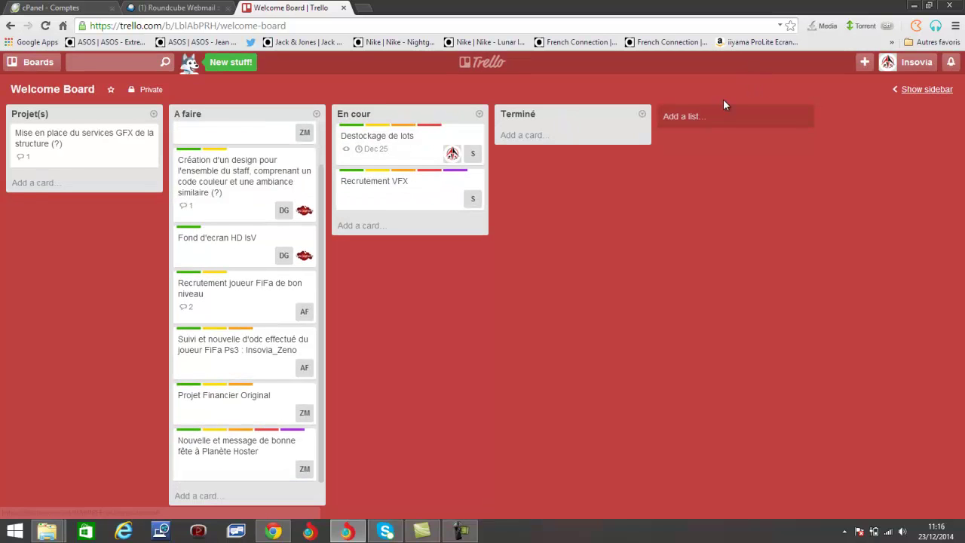
left_click(904, 91)
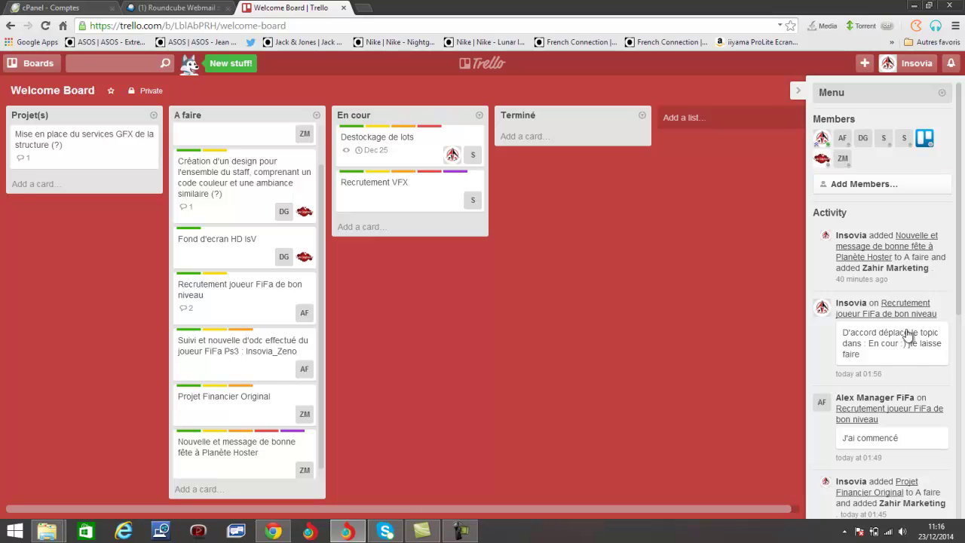
scroll(922, 417, "down", 5)
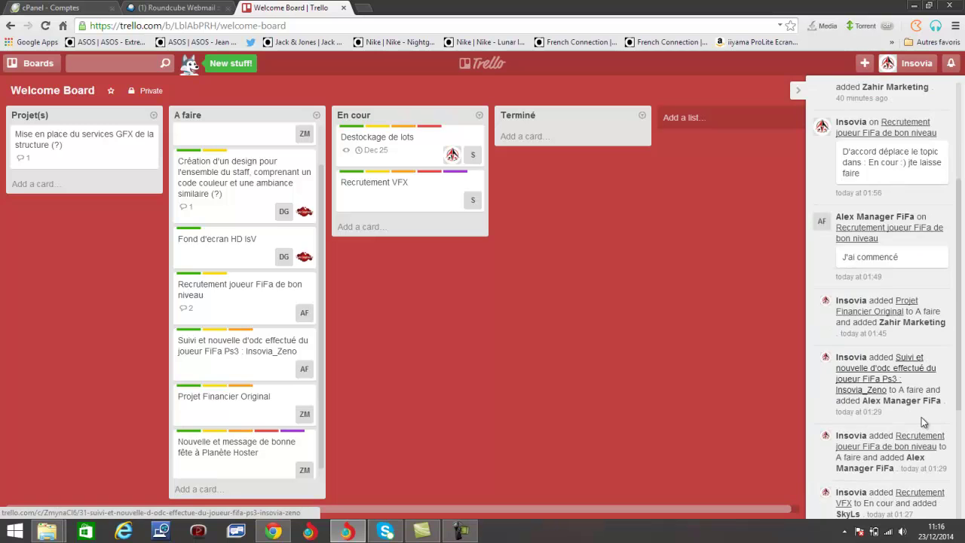
scroll(923, 419, "up", 10)
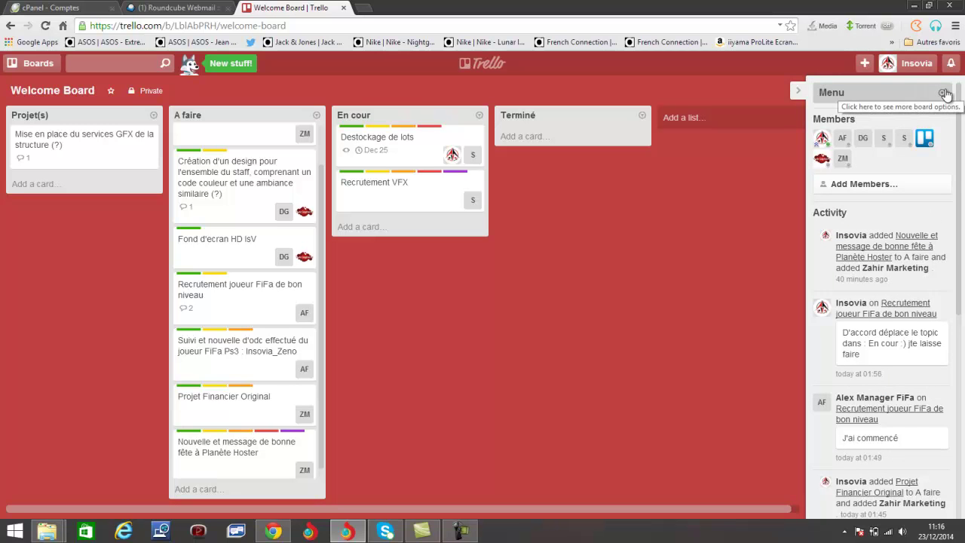
Try grey and purple board backgrounds, settle on red, and open the Trello Gold page
left_click(943, 92)
left_click(902, 208)
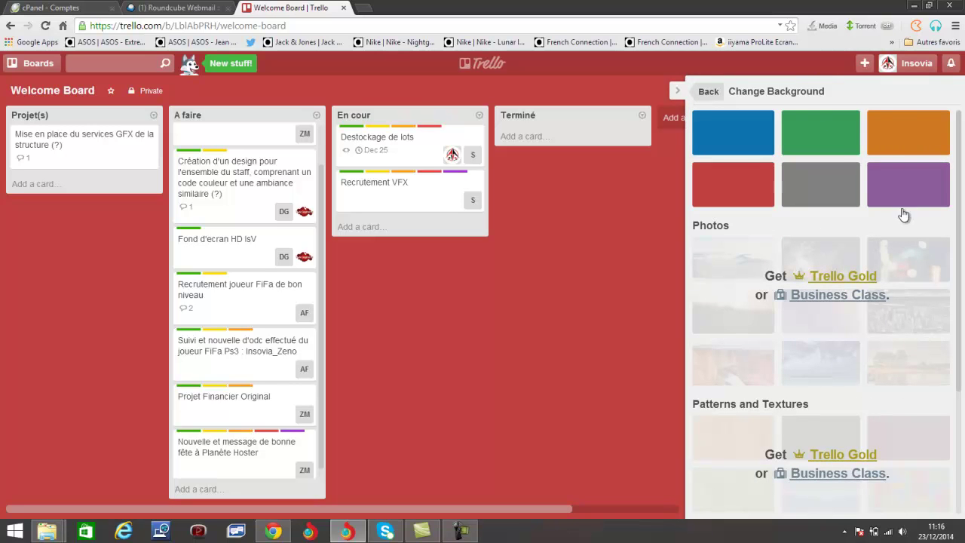
left_click(834, 181)
left_click(762, 186)
left_click(887, 187)
left_click(762, 186)
scroll(862, 292, "down", 2)
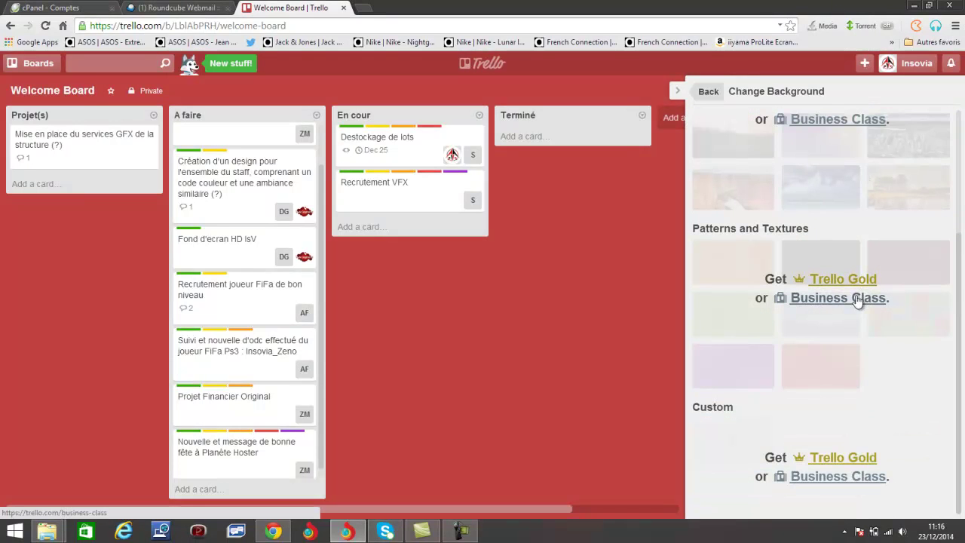
left_click(855, 465)
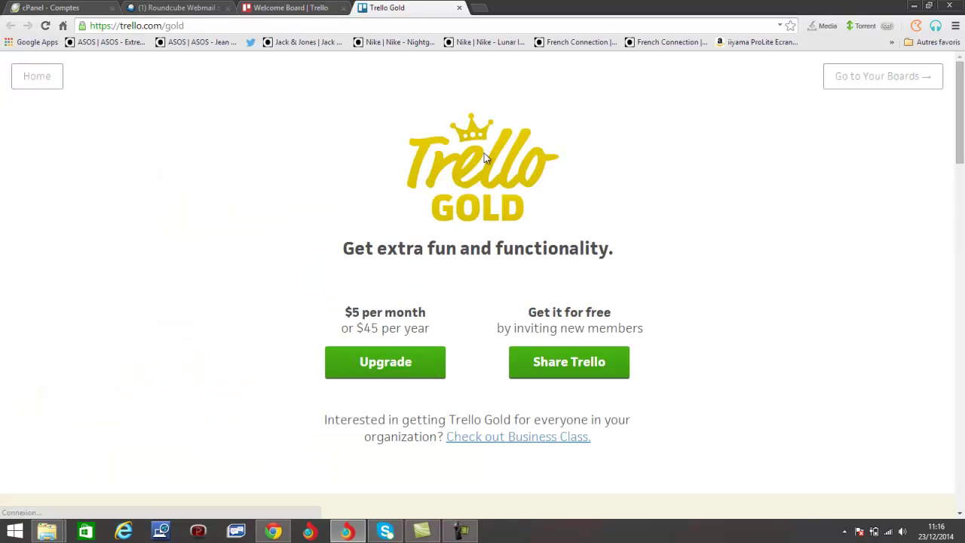
Read the Trello Gold page, highlighting the free-by-inviting-members offer
scroll(497, 247, "down", 1)
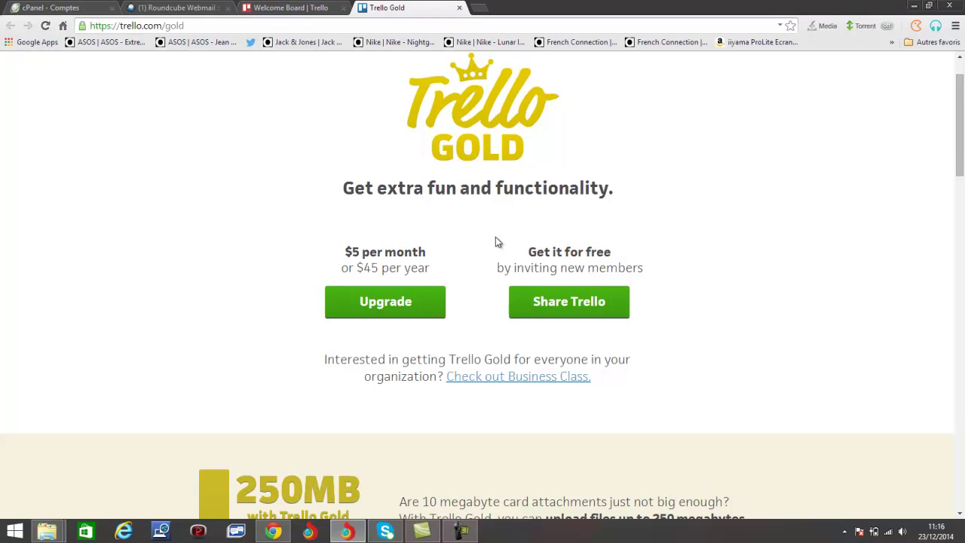
scroll(431, 249, "down", 1)
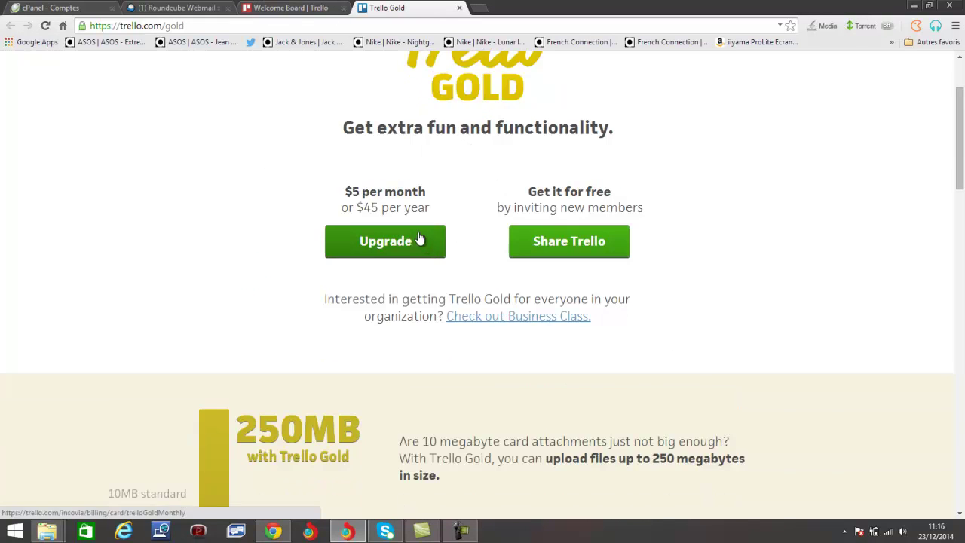
scroll(420, 230, "down", 2)
scroll(420, 228, "up", 1)
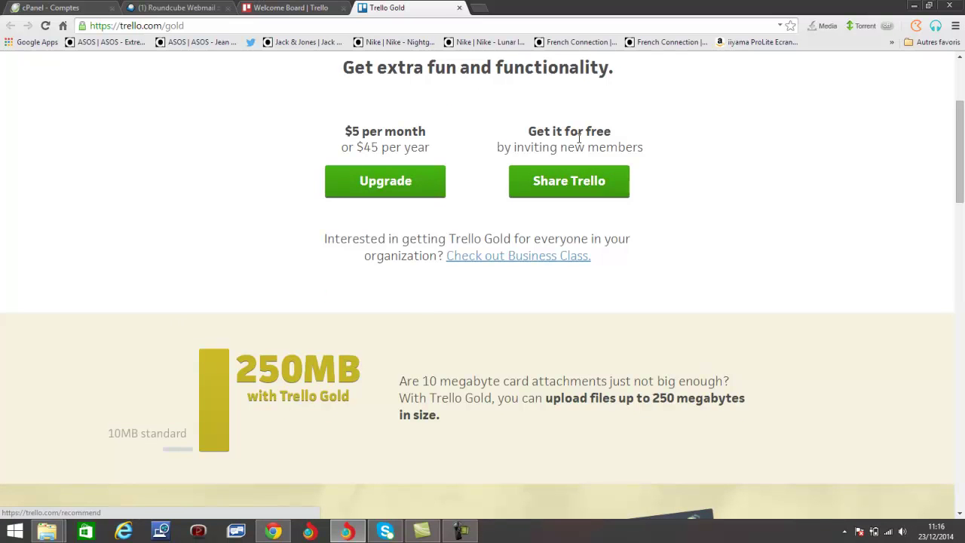
left_click_drag(495, 143, 643, 151)
Read the Share Trello page, then go back to the Welcome Board tab
left_click(581, 188)
scroll(573, 210, "down", 5)
scroll(573, 213, "up", 1)
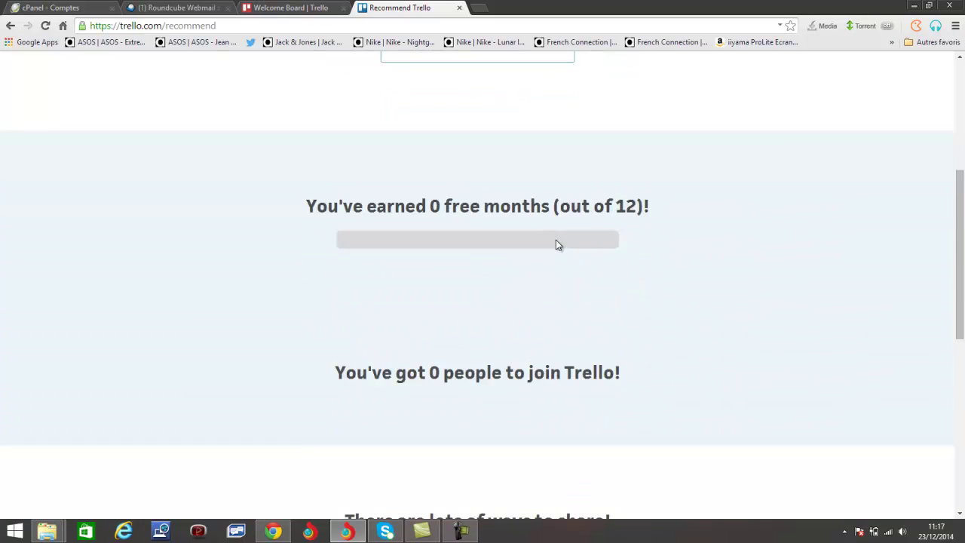
scroll(556, 244, "down", 6)
left_click_drag(584, 165, 296, 123)
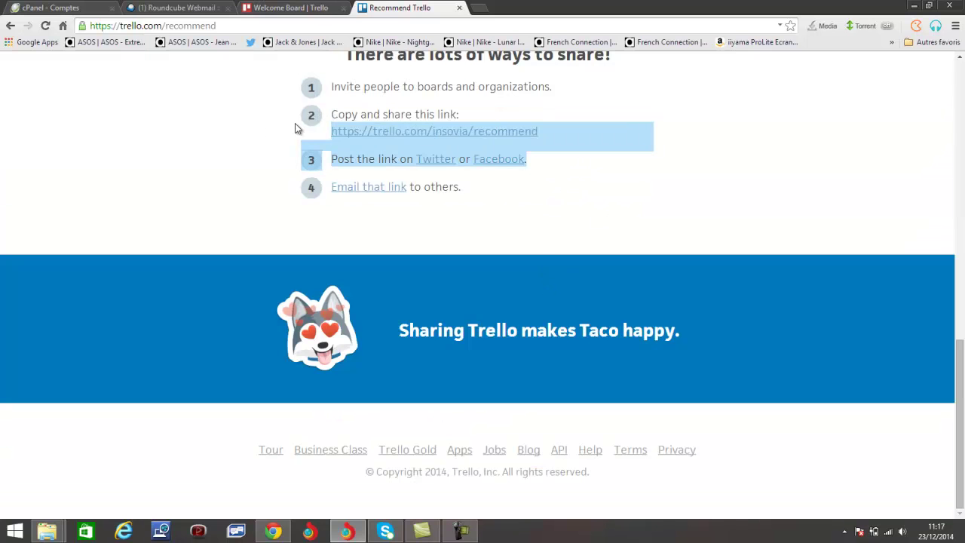
left_click(242, 124)
scroll(623, 167, "up", 2)
scroll(623, 170, "up", 3)
scroll(630, 185, "down", 3)
scroll(634, 193, "up", 4)
scroll(634, 190, "up", 5)
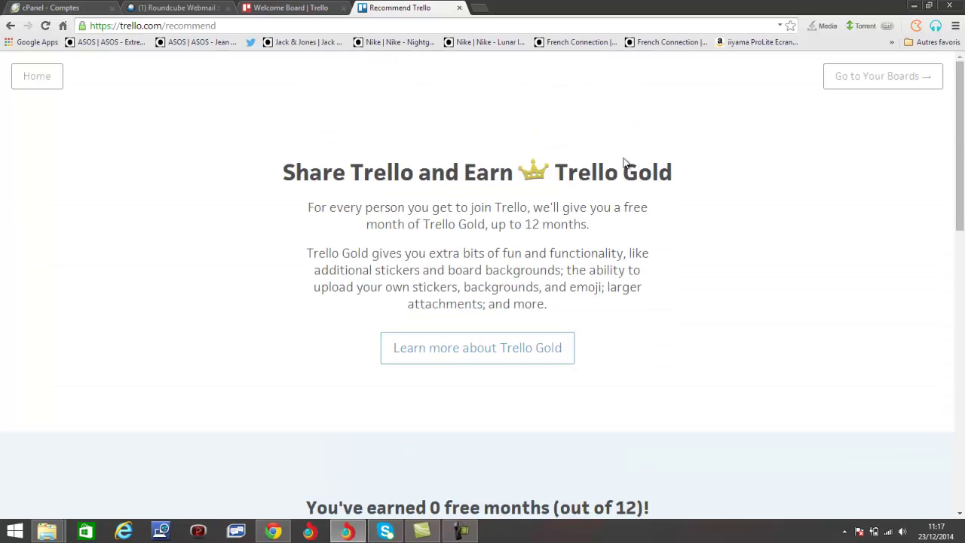
left_click(292, 7)
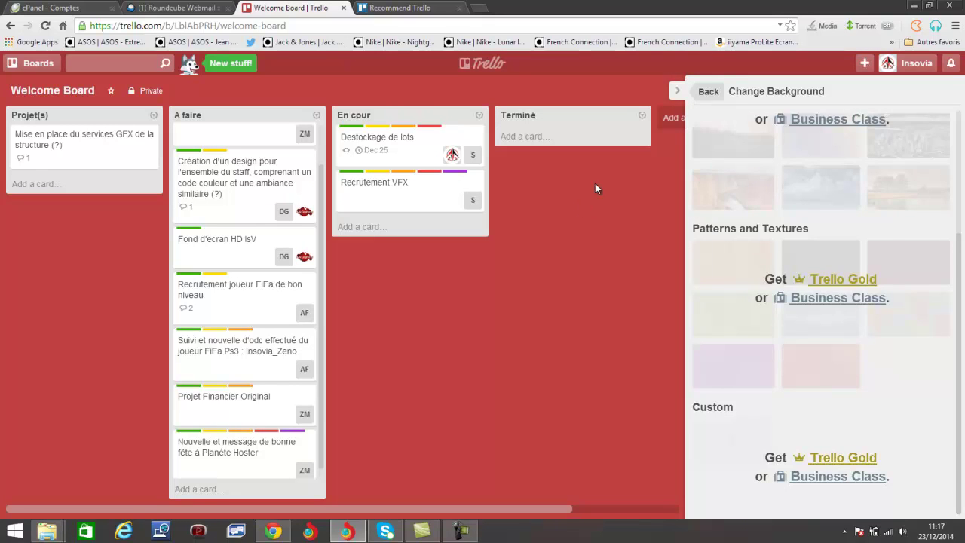
Stick the green checkmark sticker onto the Destockage de lots card in En cour
scroll(712, 235, "up", 3)
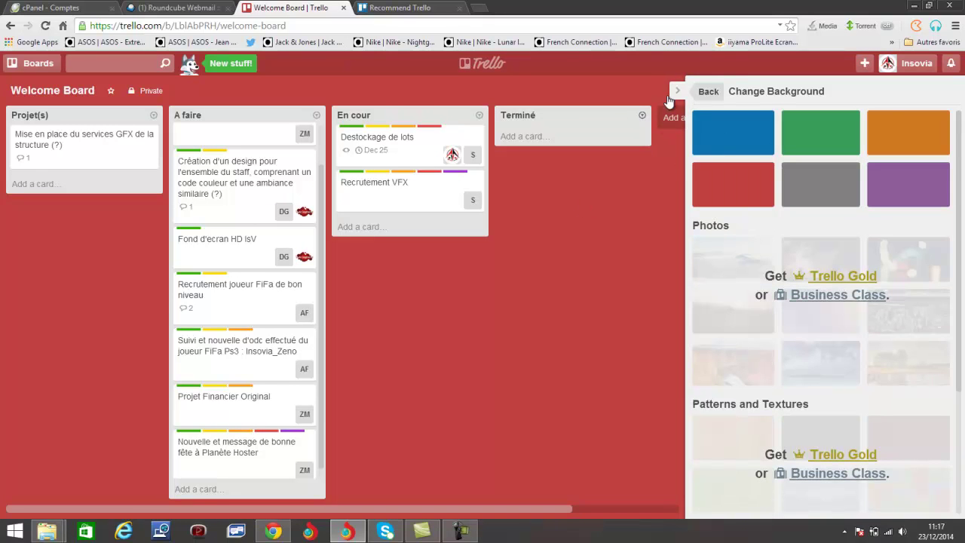
left_click(708, 93)
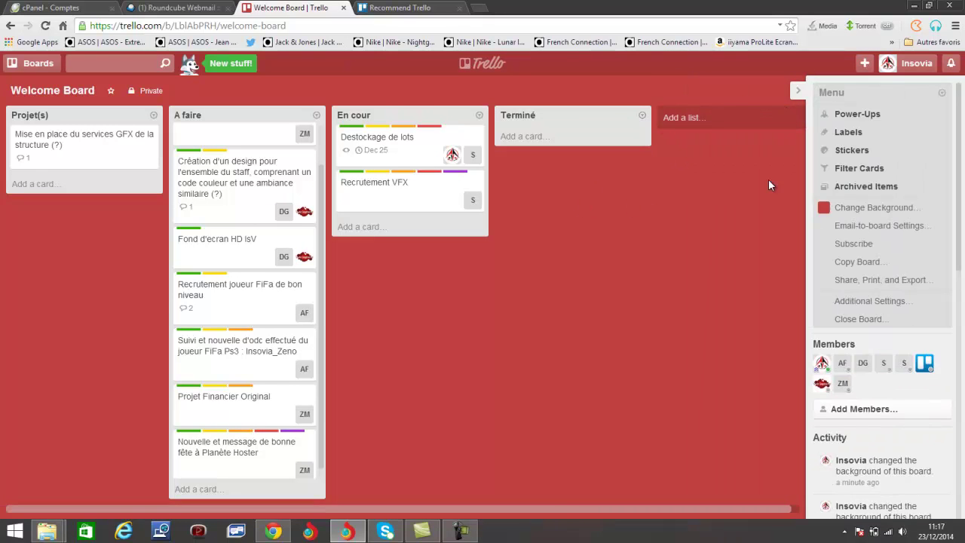
left_click(907, 149)
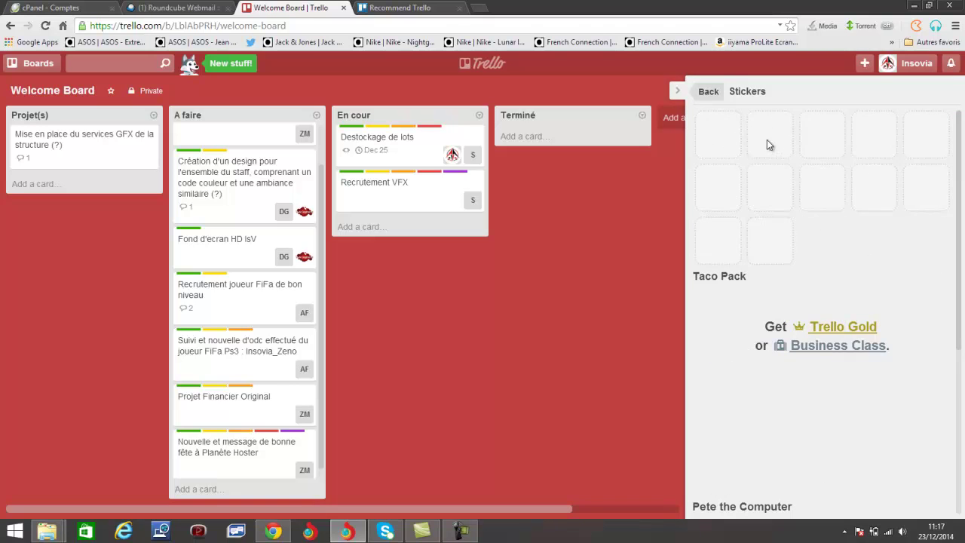
left_click_drag(718, 134, 428, 140)
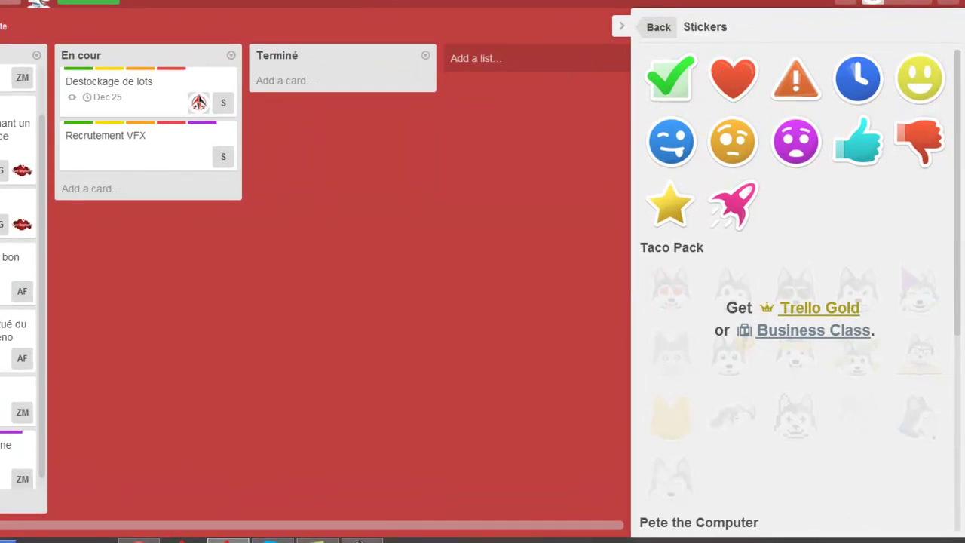
left_click_drag(424, 531, 119, 533)
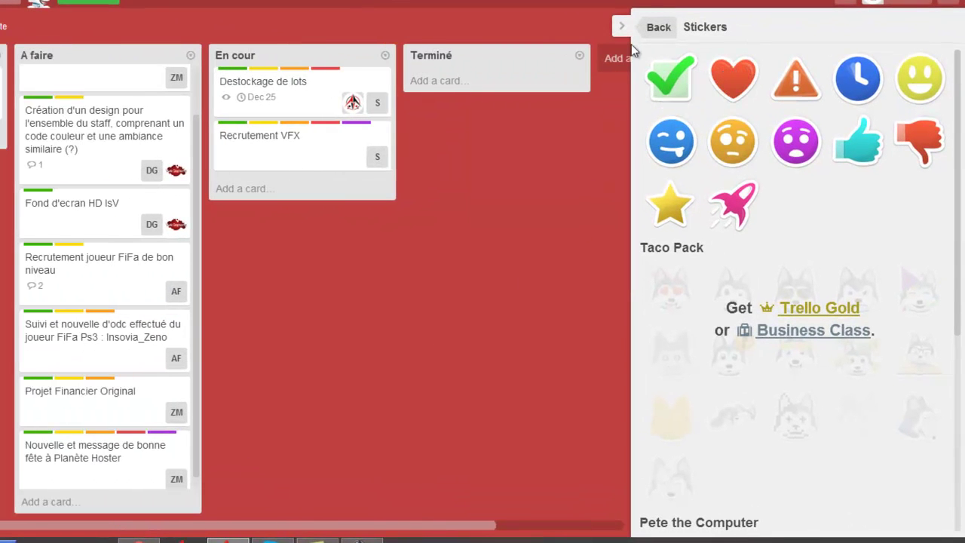
left_click_drag(666, 73, 314, 101)
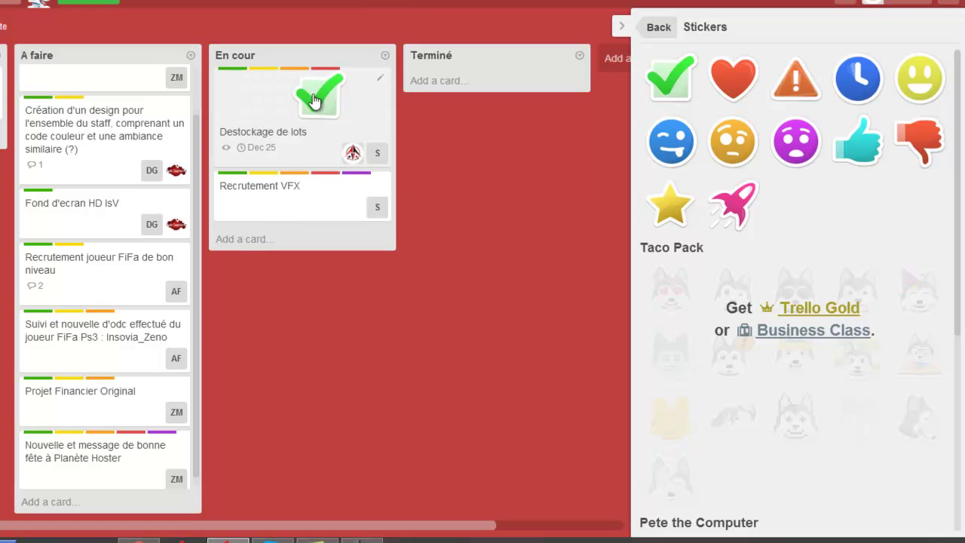
left_click(650, 28)
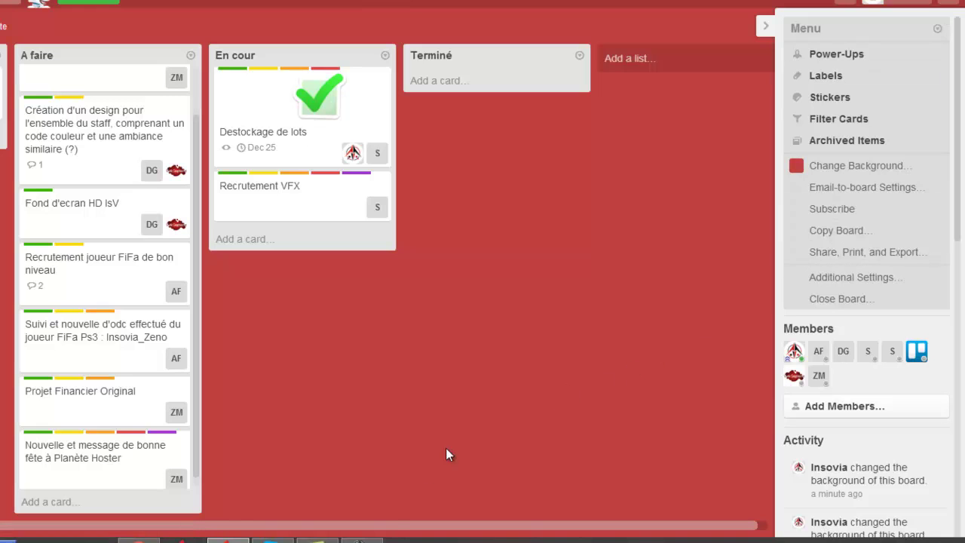
mouse_move(362, 540)
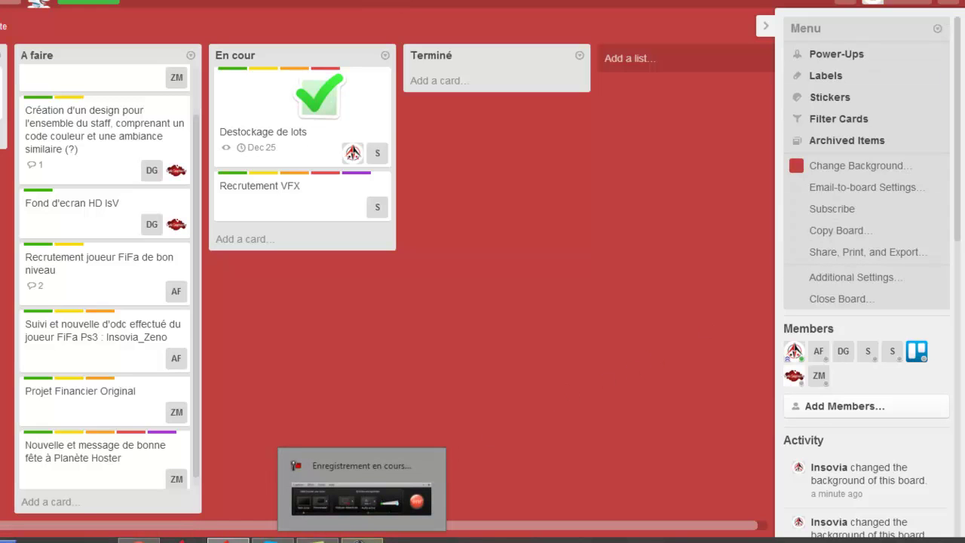
Restore the screen recorder window from its taskbar preview to show the elapsed time
left_click(362, 540)
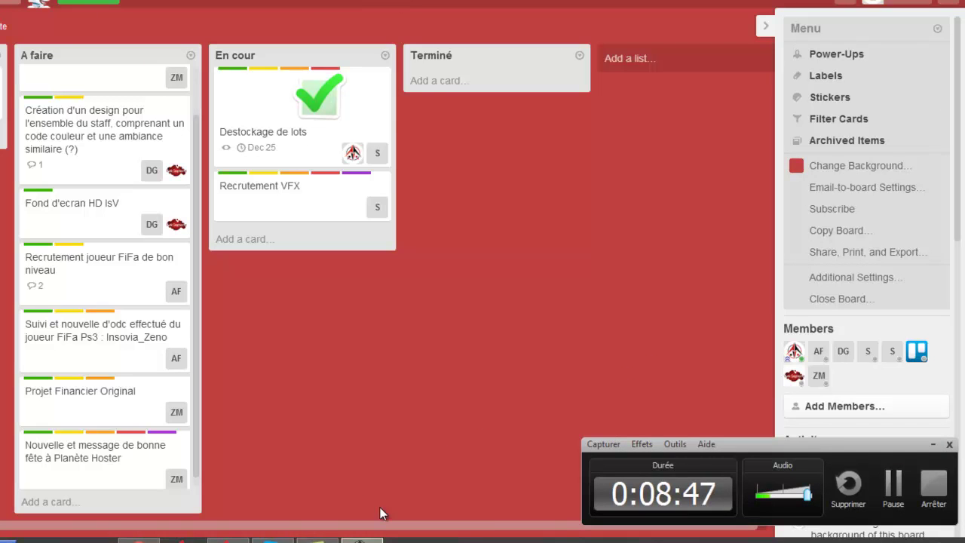